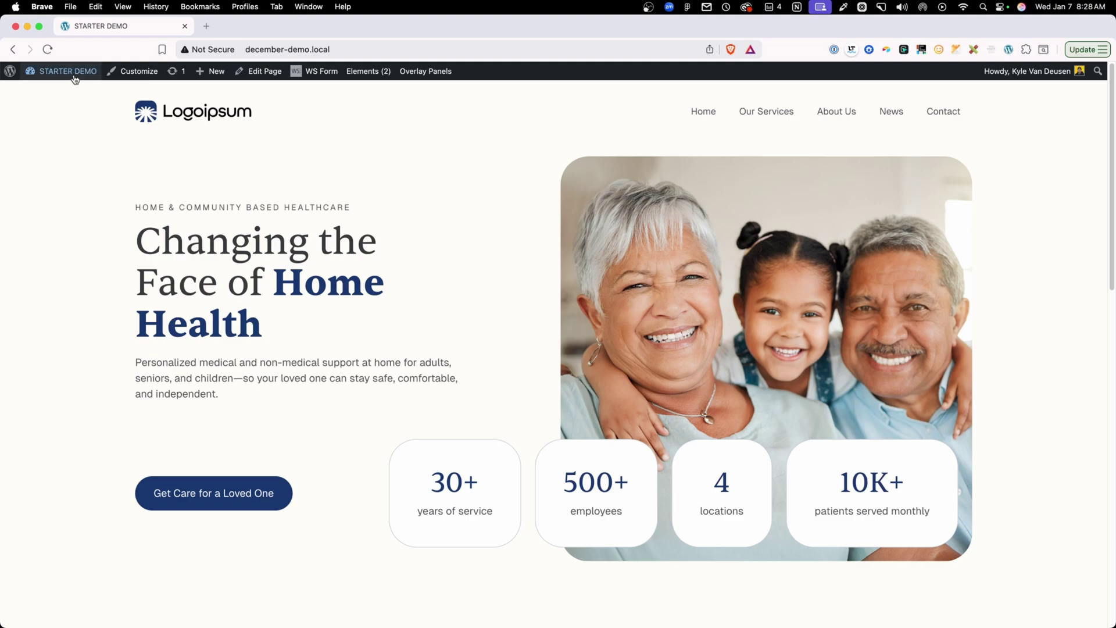
Step: Create a new GenerateBlocks condition named 'Is Open'
mouse_move(64, 71)
left_click(64, 90)
mouse_move(84, 387)
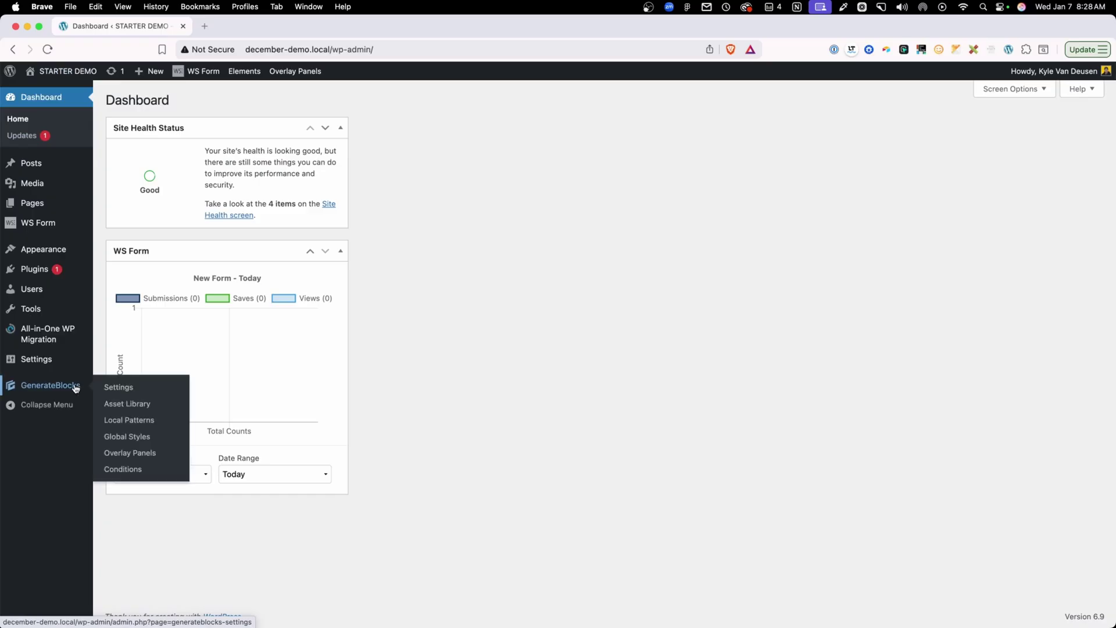
left_click(139, 476)
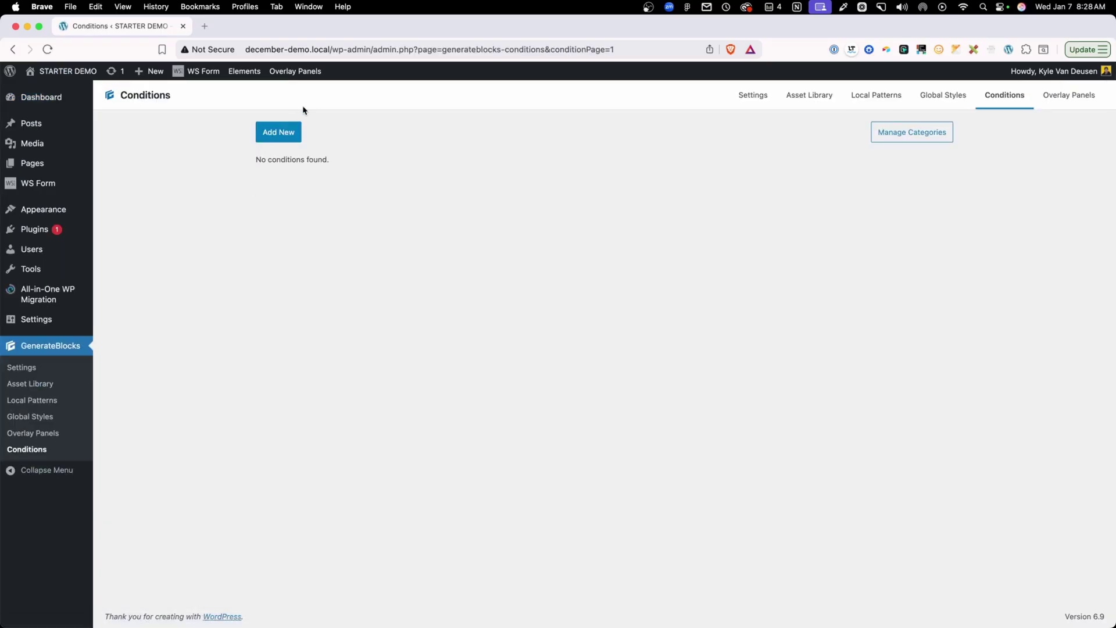
left_click(279, 133)
left_click(354, 156)
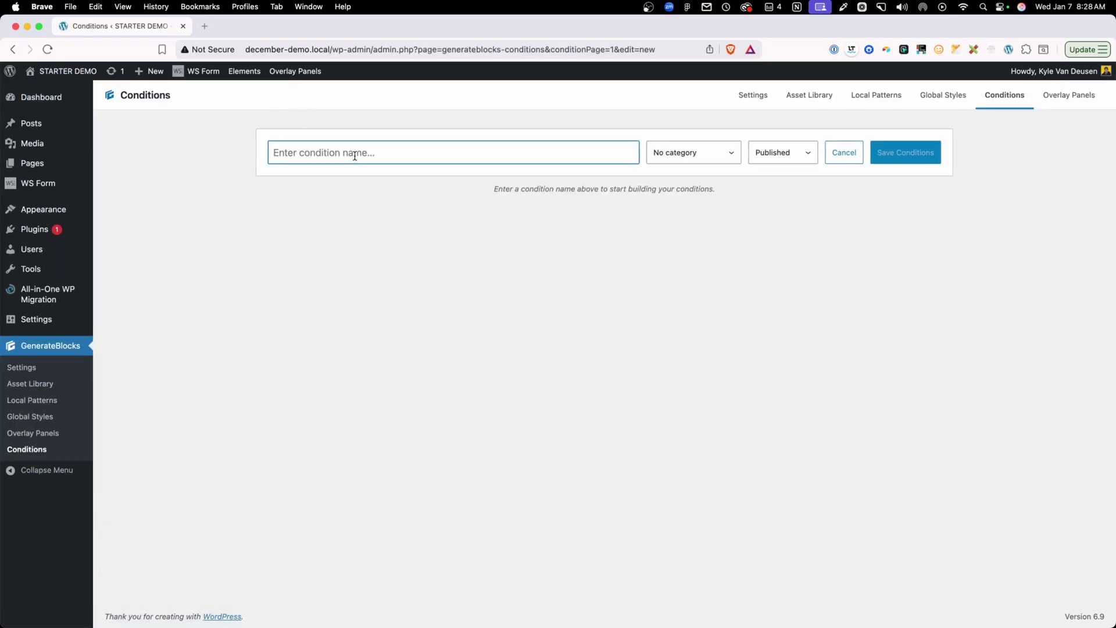
type("Is Open")
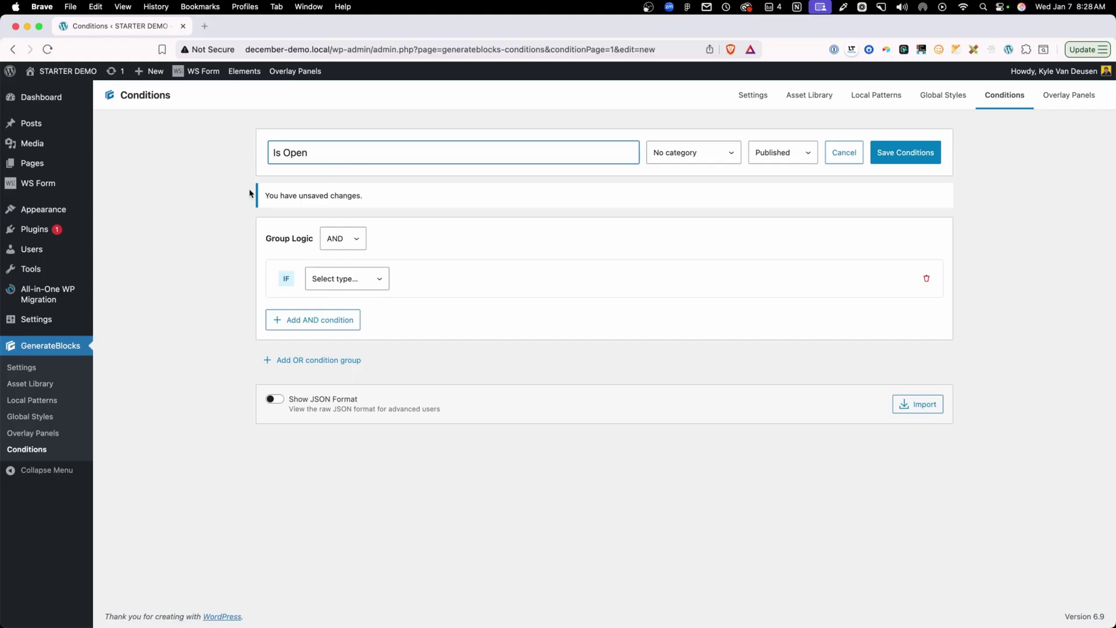
left_click(260, 161)
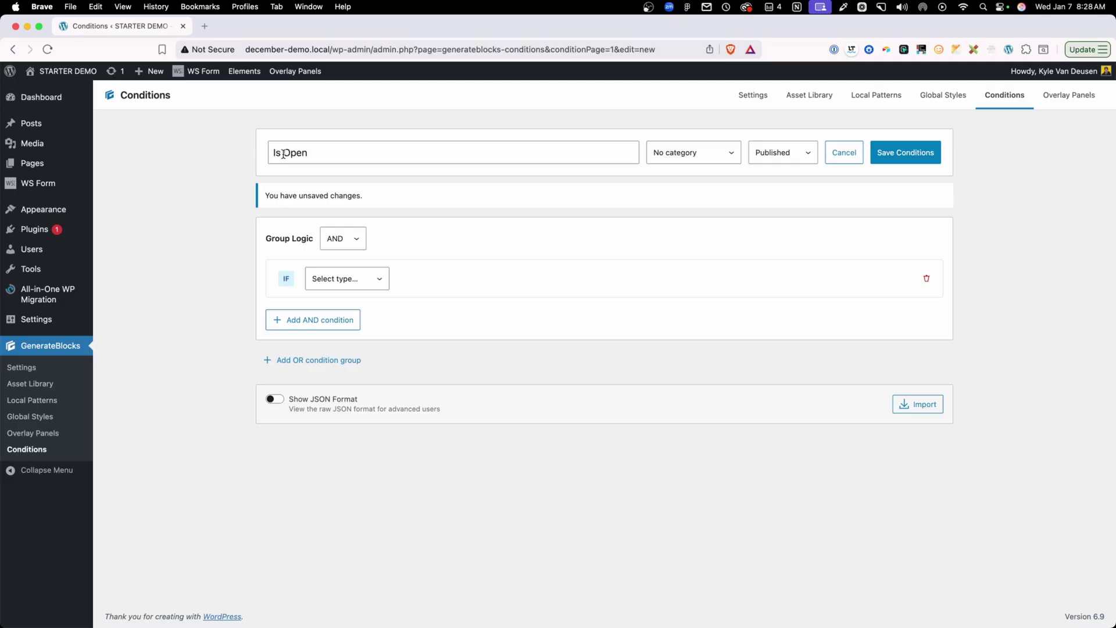
Step: Set the first rule to Date & Time, Between, by Time
left_click(373, 281)
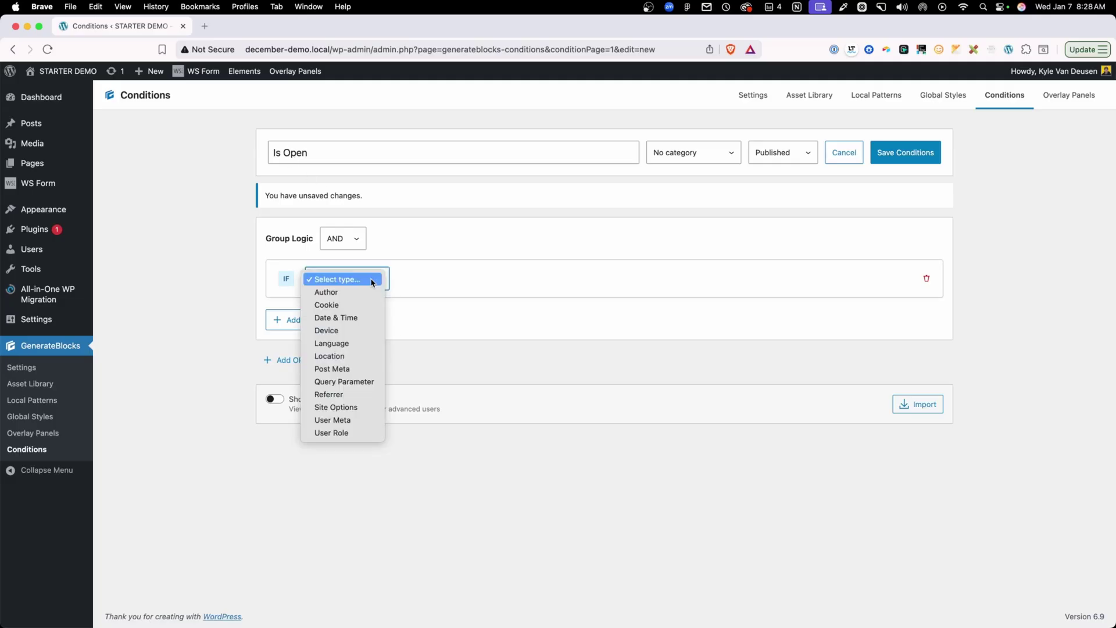
left_click(363, 318)
left_click(435, 280)
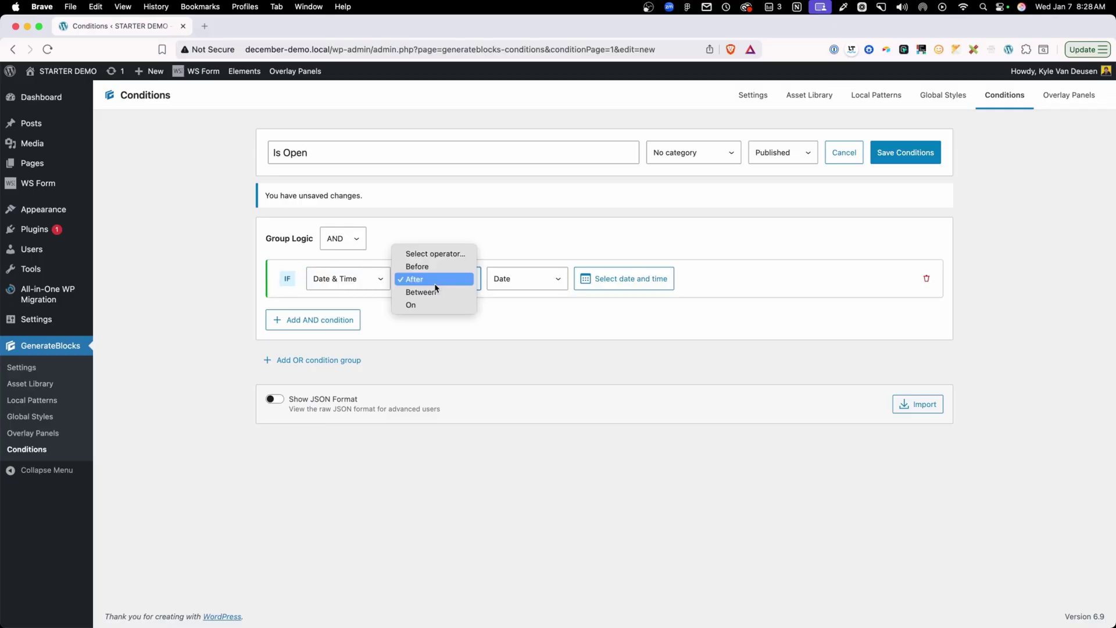
left_click(431, 293)
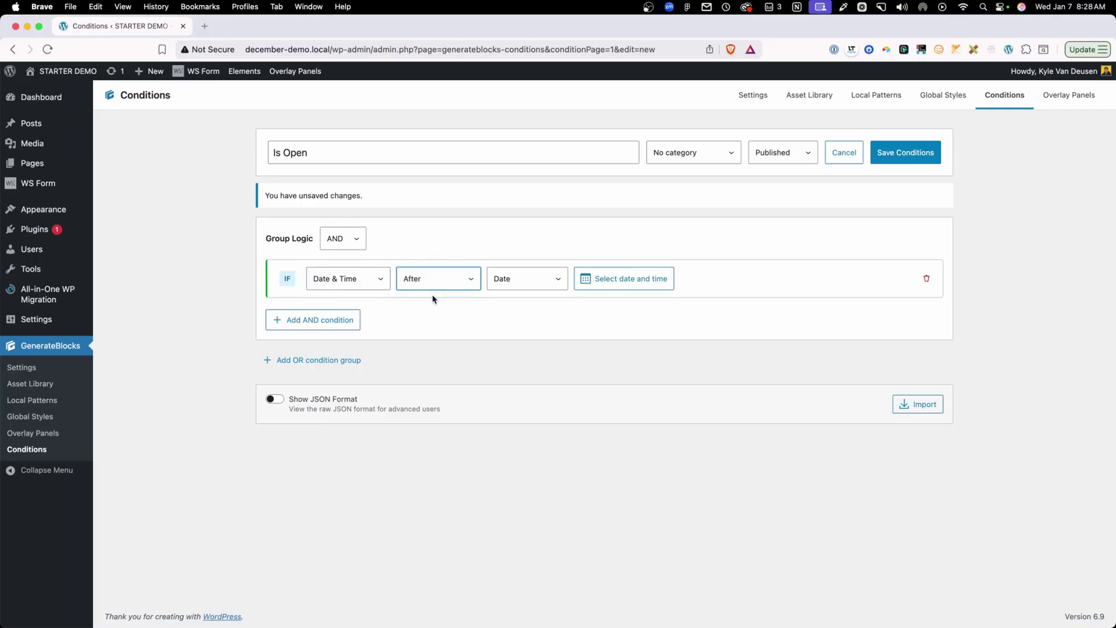
left_click(530, 278)
left_click(530, 292)
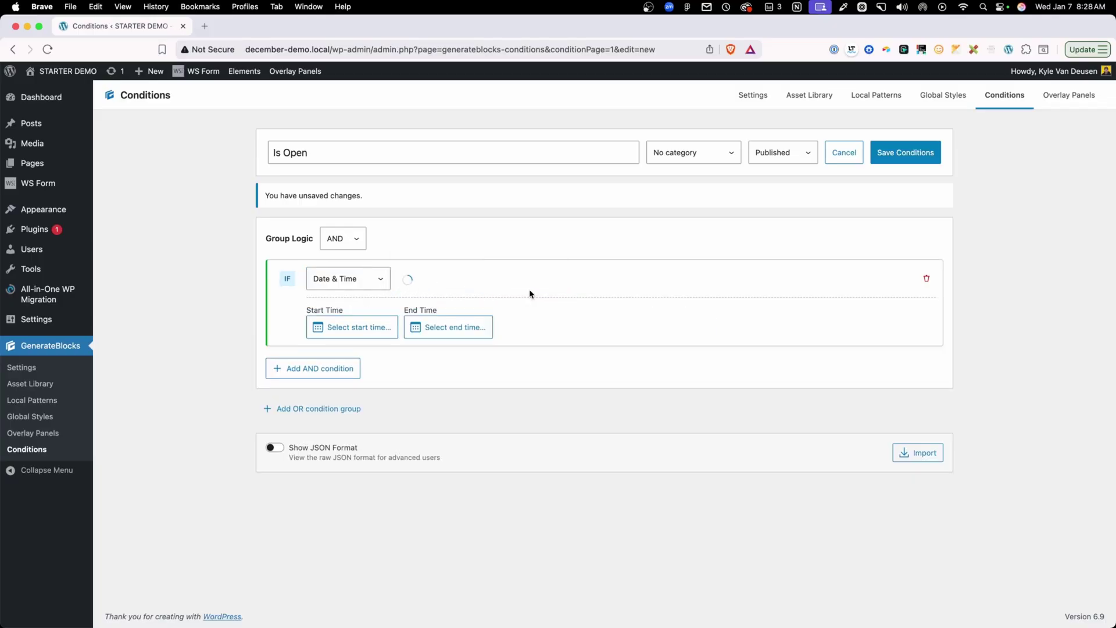
Step: Set the time range from 8:00 AM start to 5:00 PM end
left_click(366, 327)
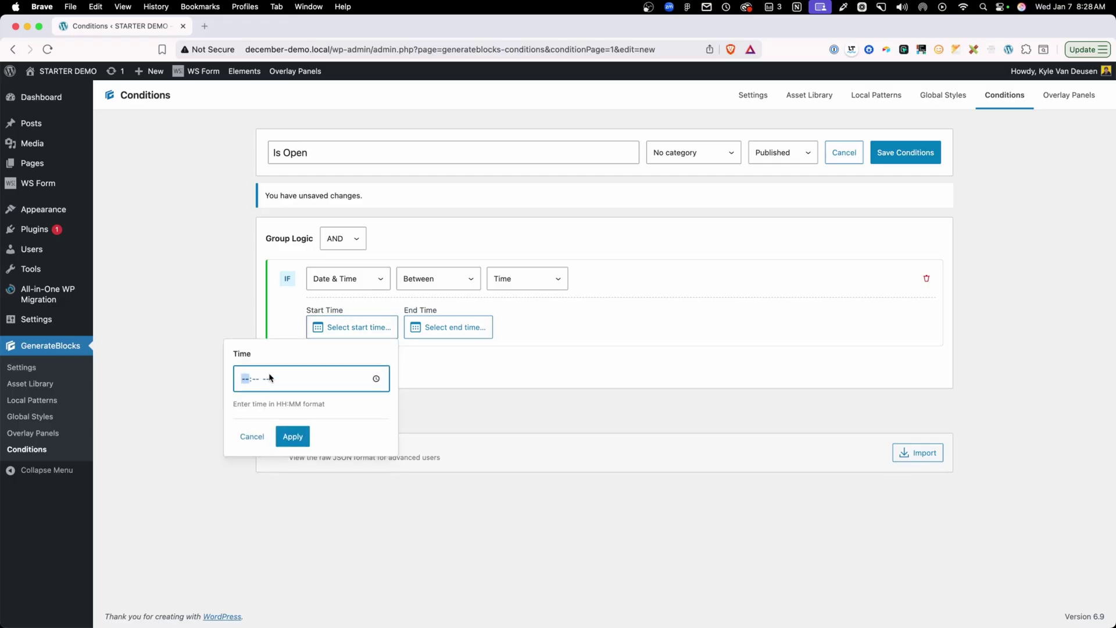
type("8:00 AM")
left_click(293, 436)
left_click(424, 329)
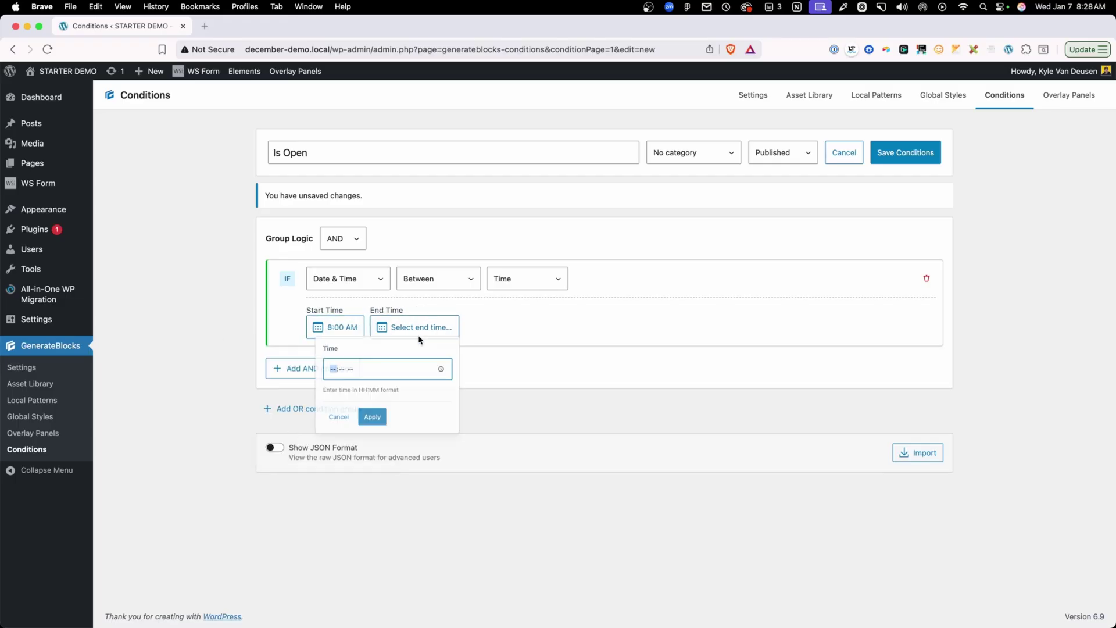
type("500")
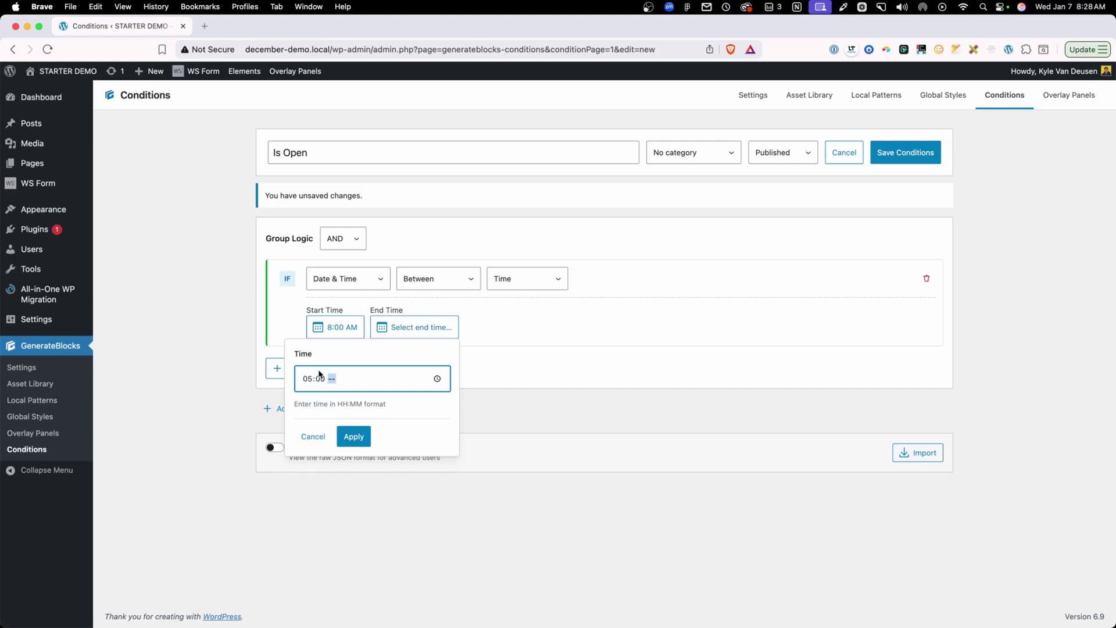
left_click(366, 438)
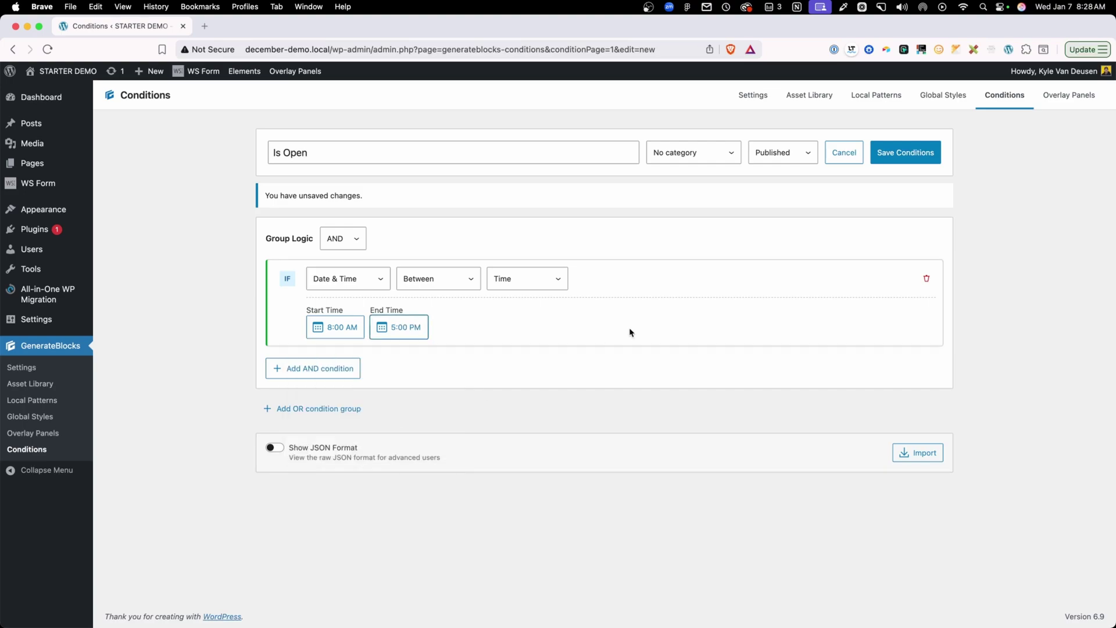
Step: Add a second AND rule of type Date & Time comparing by Day of Week
left_click(324, 369)
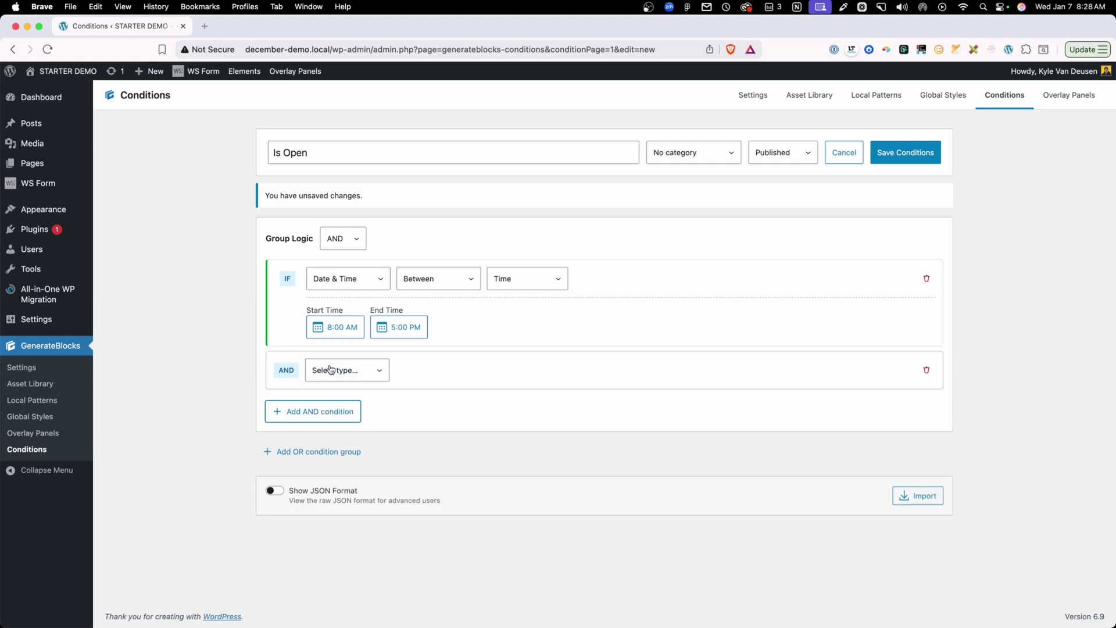
left_click(388, 373)
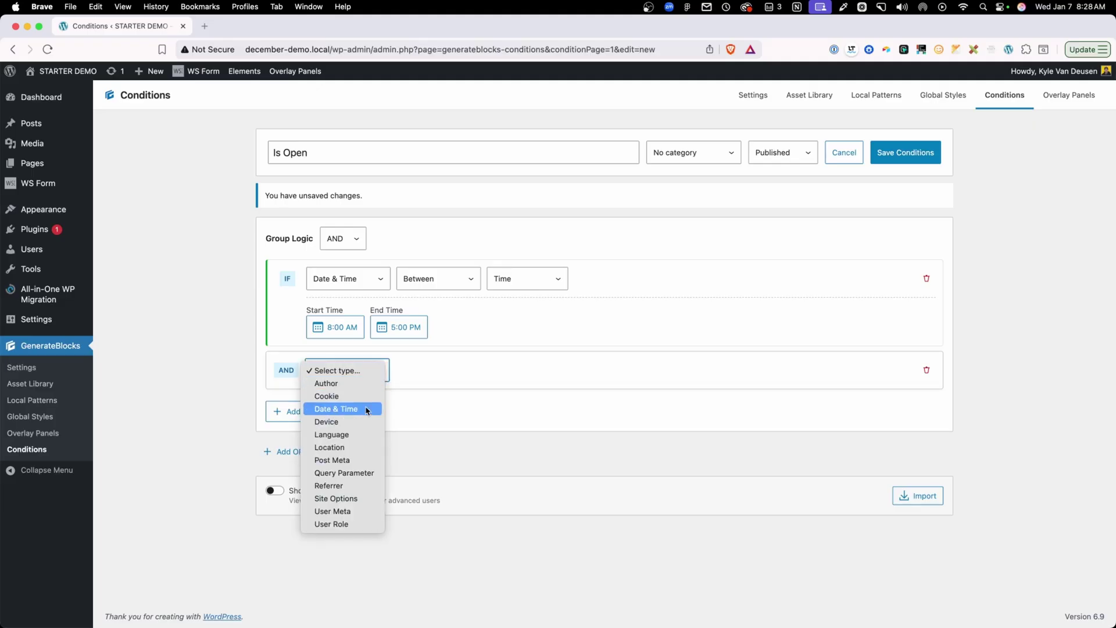
left_click(349, 409)
left_click(464, 371)
left_click(453, 381)
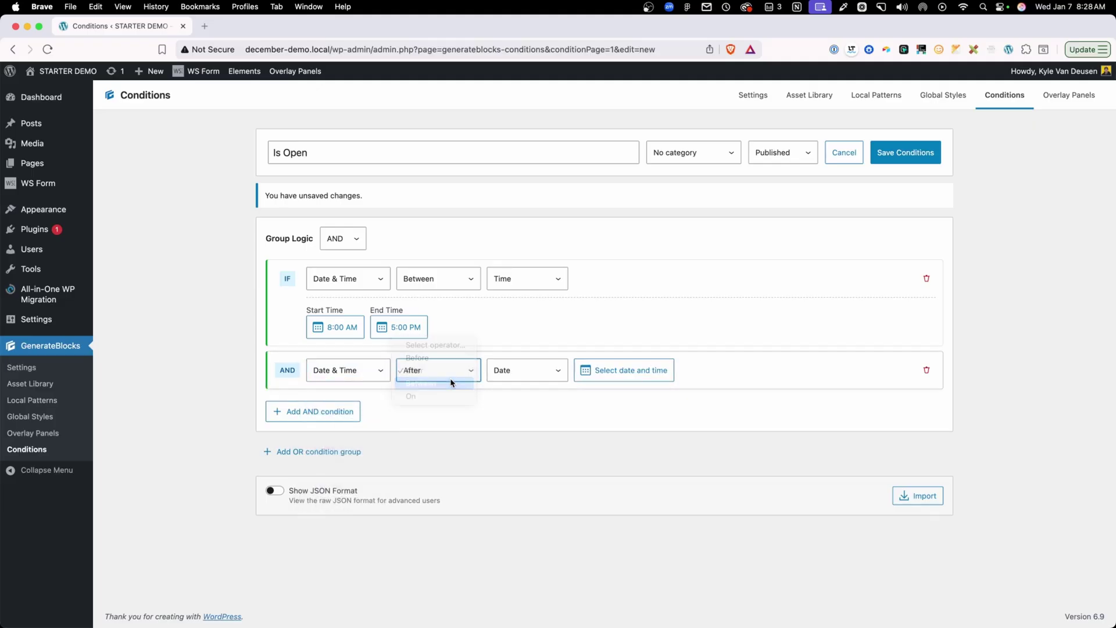
left_click(519, 372)
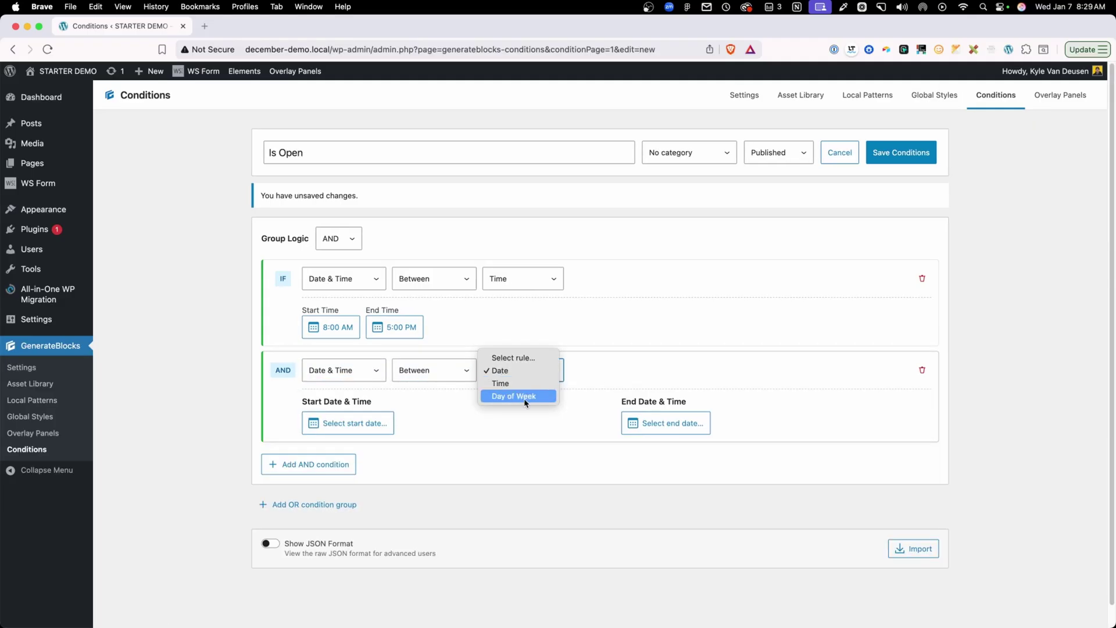
left_click(523, 397)
Step: Make the day rule Excludes Any with Saturday and Sunday selected
left_click(455, 372)
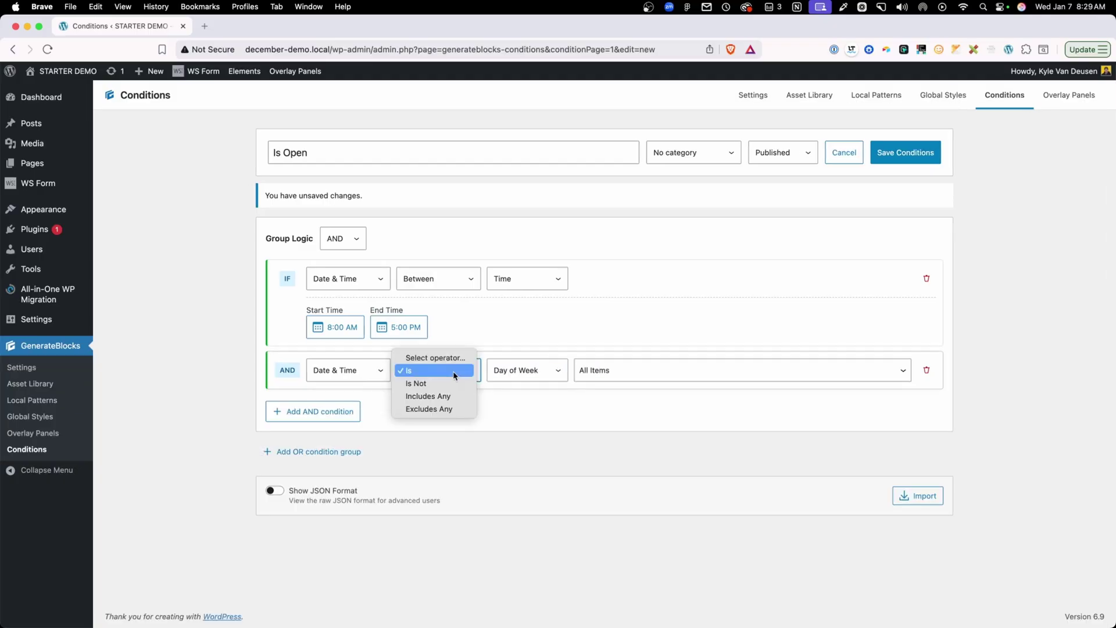
left_click(449, 410)
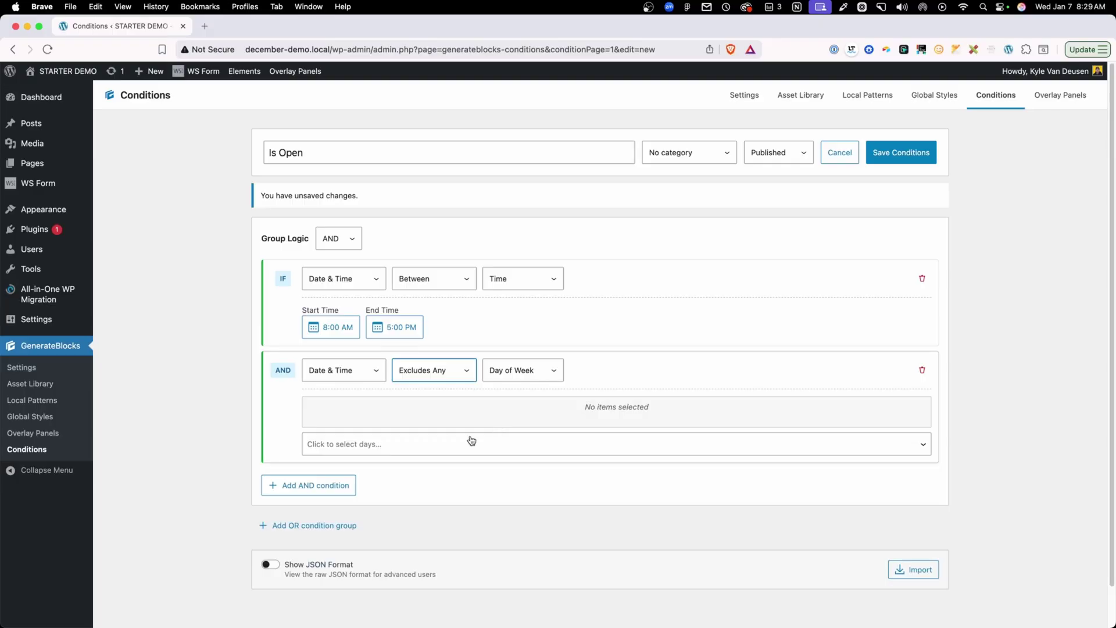
left_click(374, 449)
scroll(374, 506, "down", 2)
left_click(374, 526)
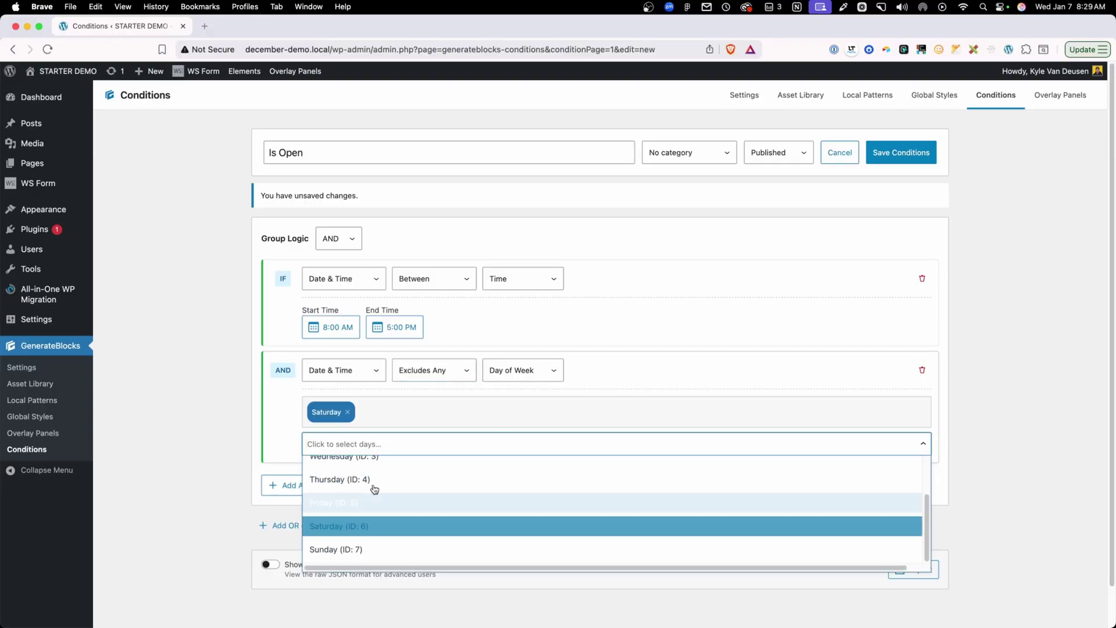
left_click(371, 548)
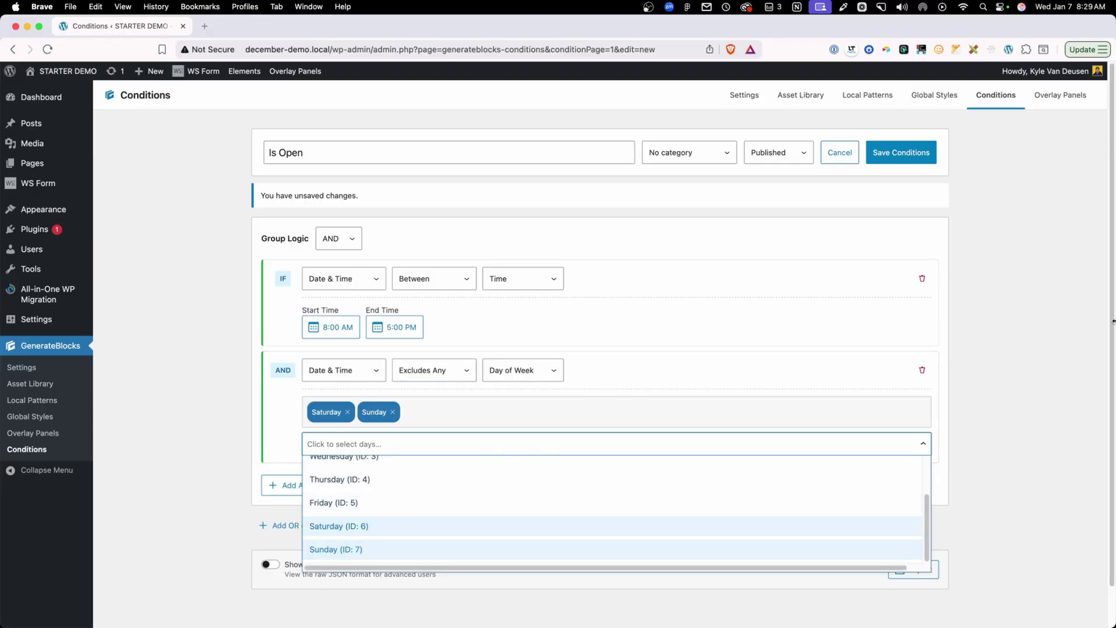
Step: Save the Is Open condition, reopen it and save it again
left_click(901, 153)
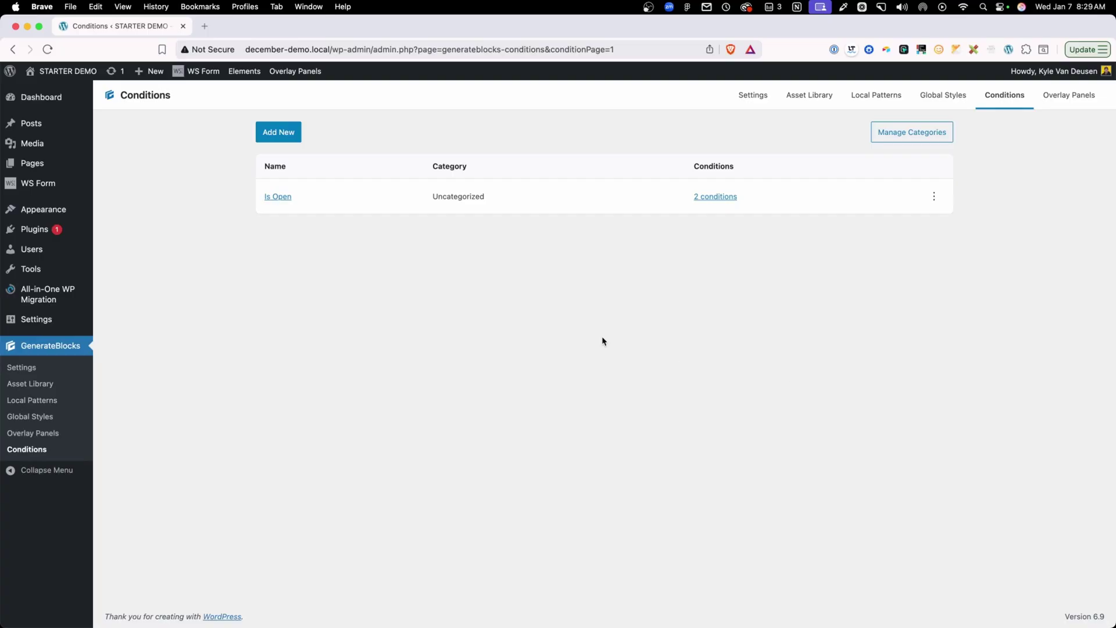
left_click(280, 197)
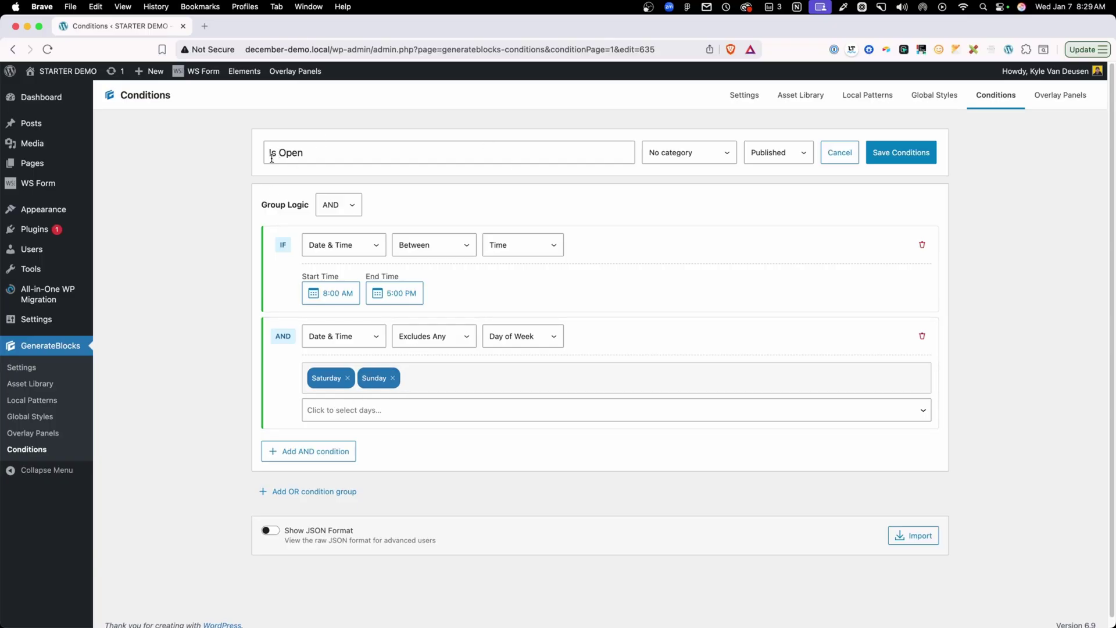
left_click(904, 154)
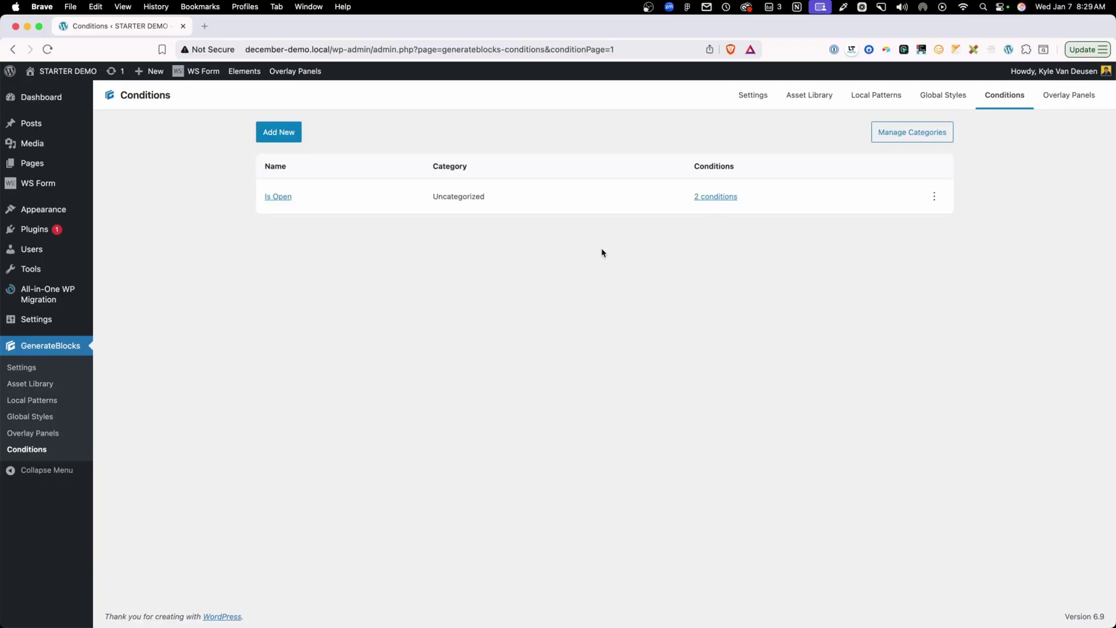
Step: Add a custom link with the phone number's tel: URL and number as text to the menu
mouse_move(76, 209)
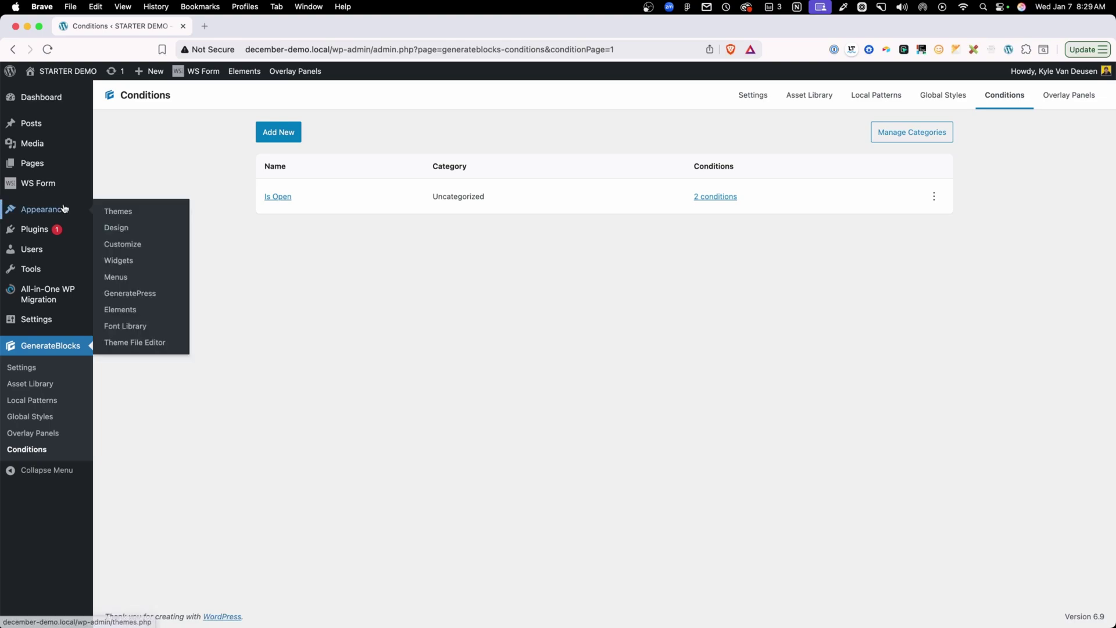
left_click(150, 278)
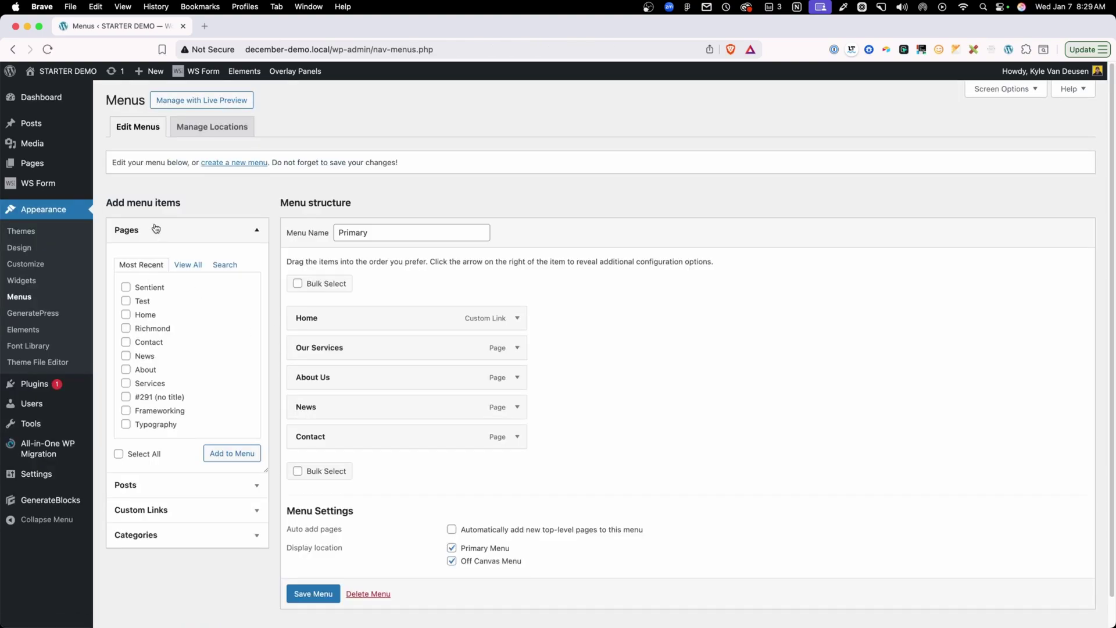
left_click(153, 510)
left_click(214, 289)
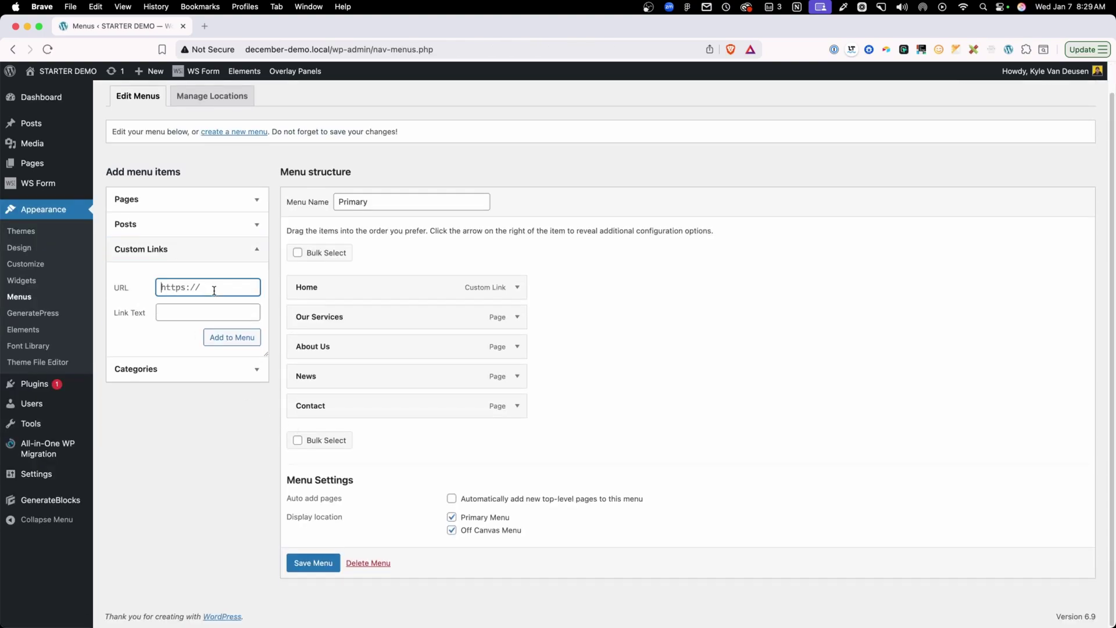
type("tel:5555555555")
left_click(207, 313)
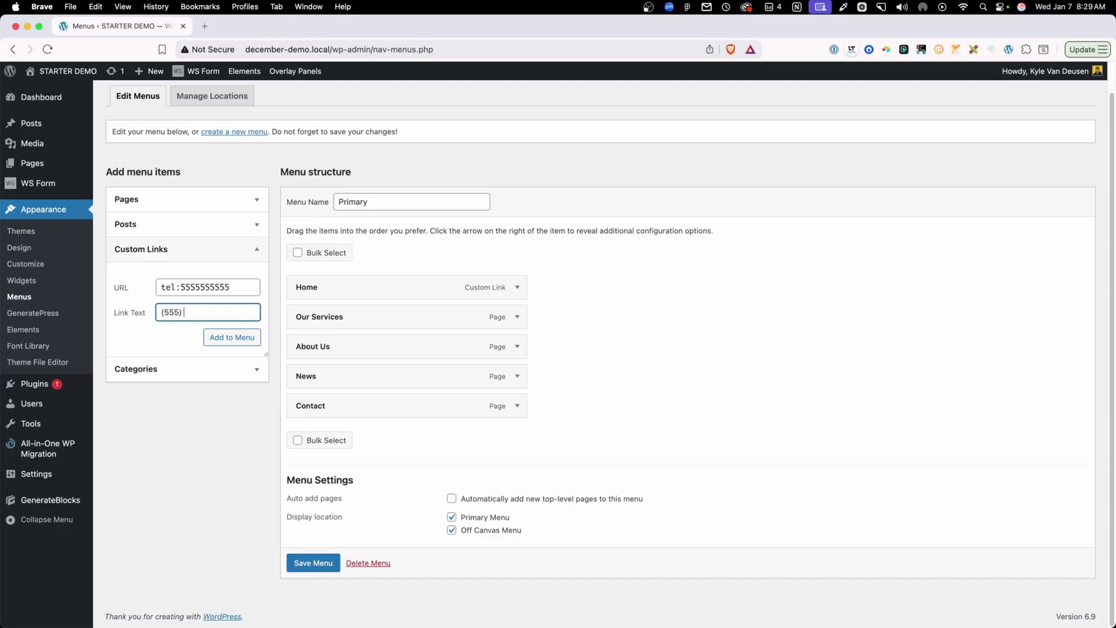
type("(555) 555-5555")
left_click(221, 333)
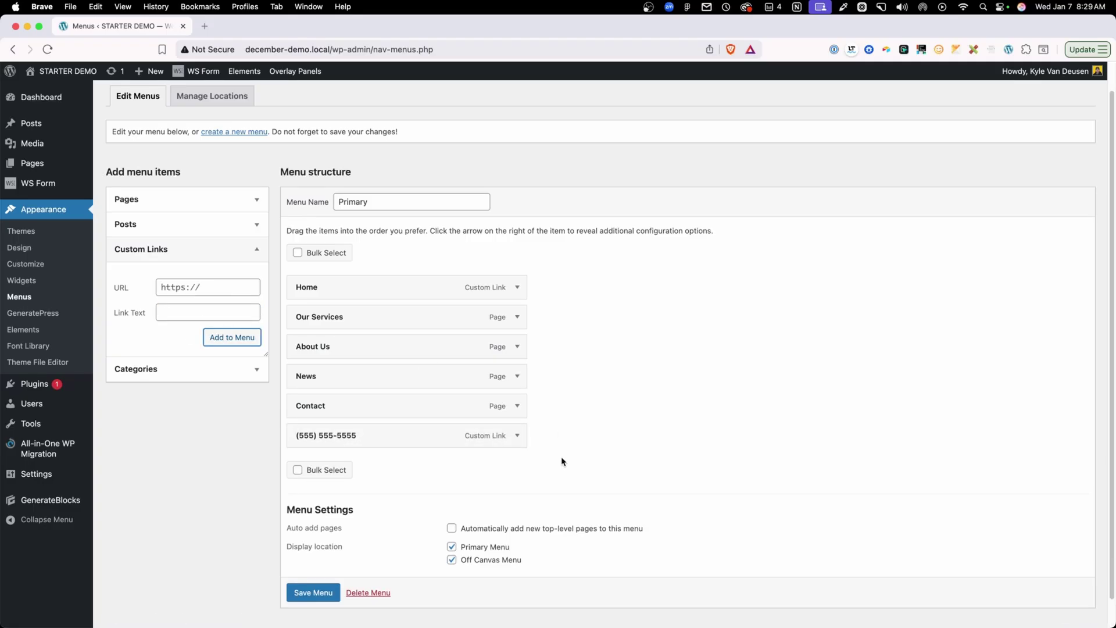
Step: Add a 'Request a Callback' custom link pointing to /request-a-call
left_click(195, 290)
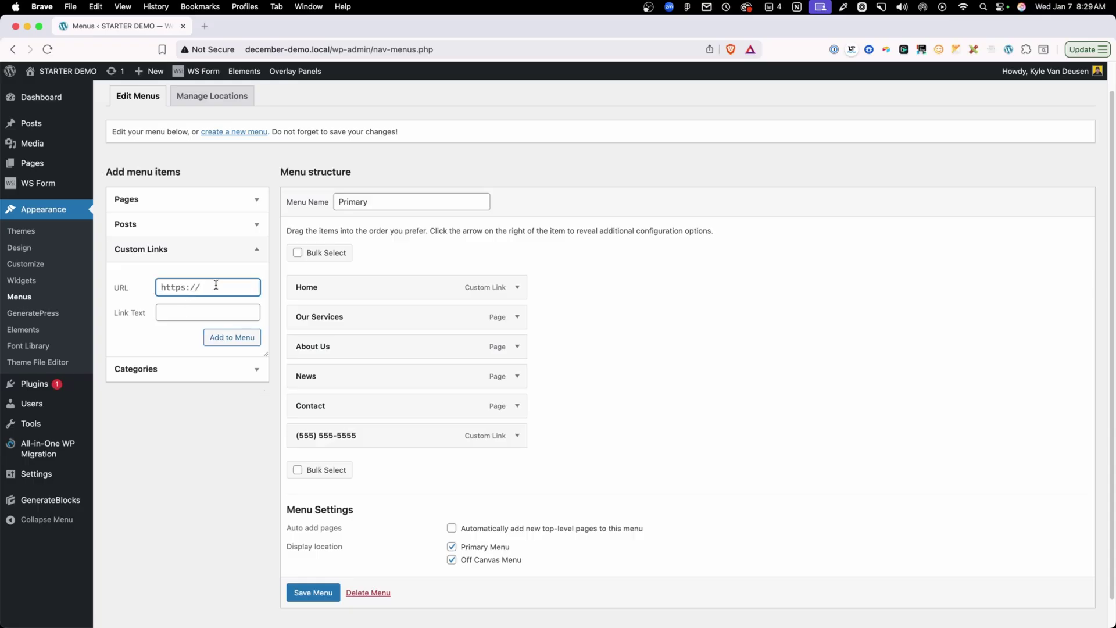
key("super+a")
type("/request-a-call")
left_click(161, 312)
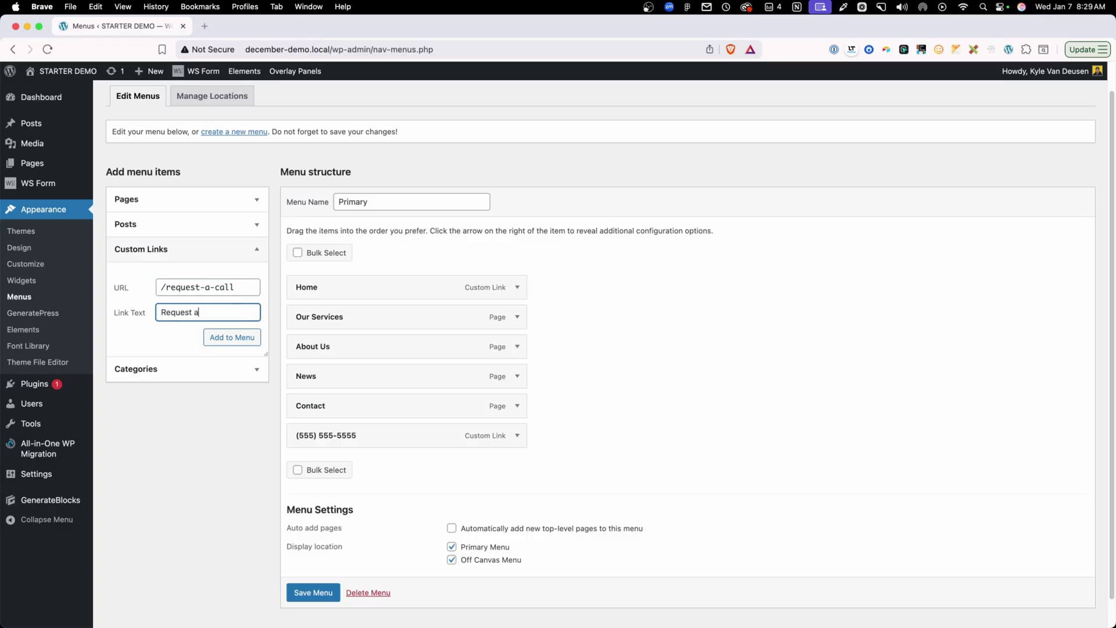
type("Request a Callback")
left_click(232, 336)
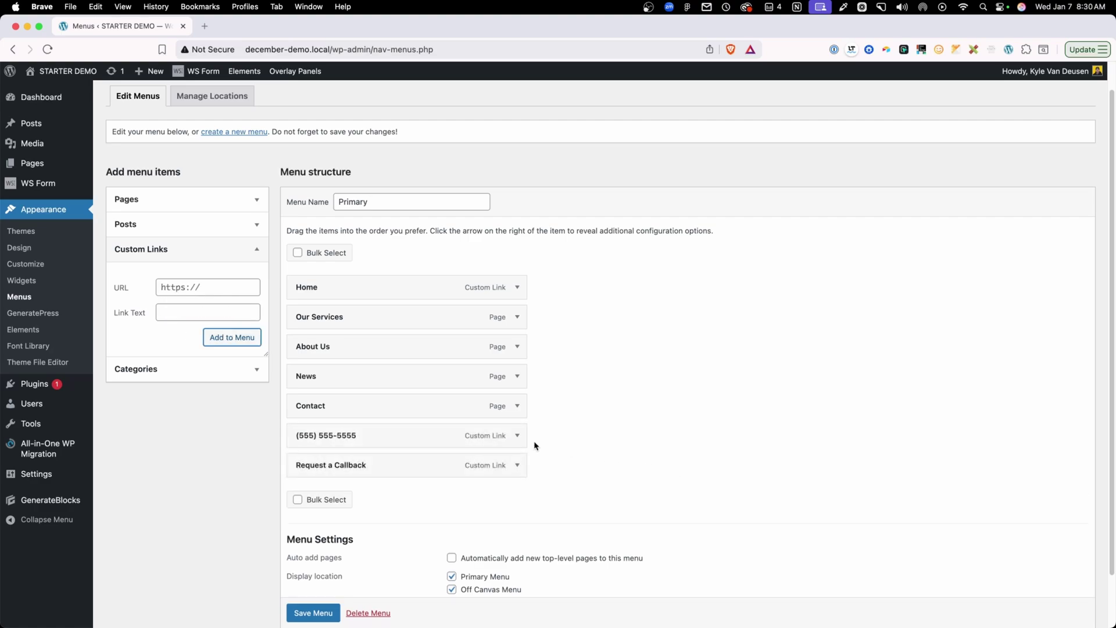
Step: Set the phone number item's Display Condition to Is Open
left_click(517, 436)
scroll(547, 416, "down", 3)
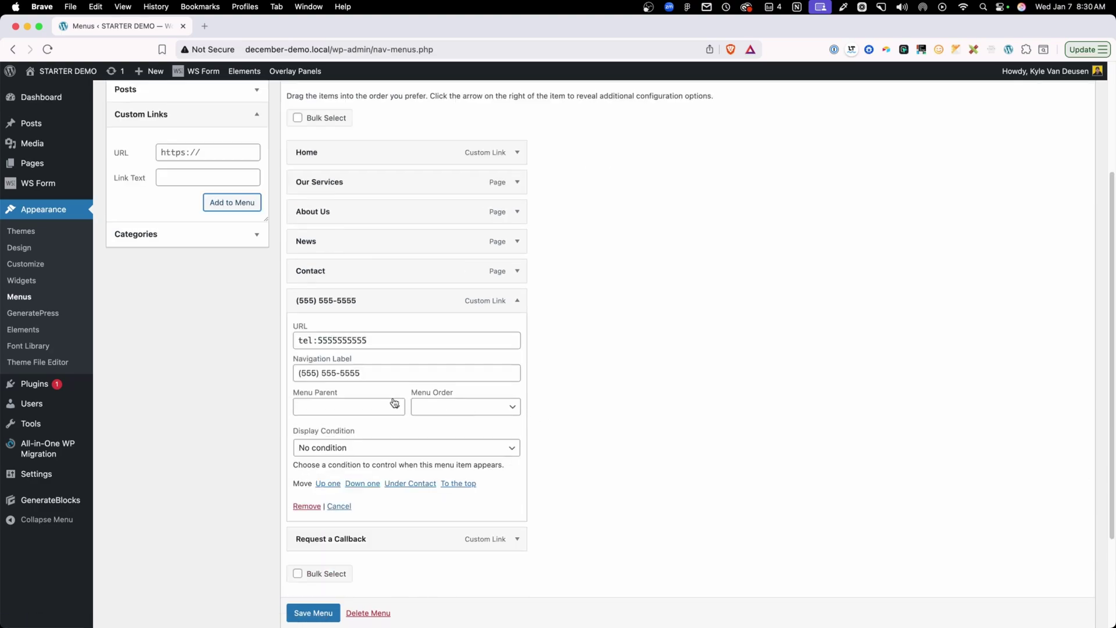
left_click(342, 447)
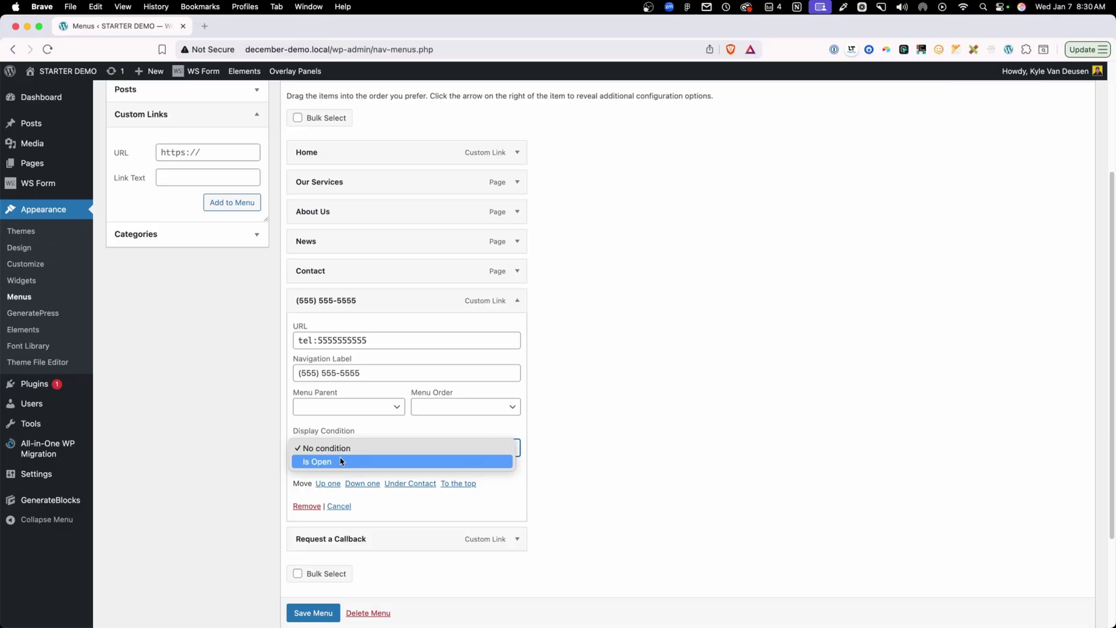
left_click(340, 459)
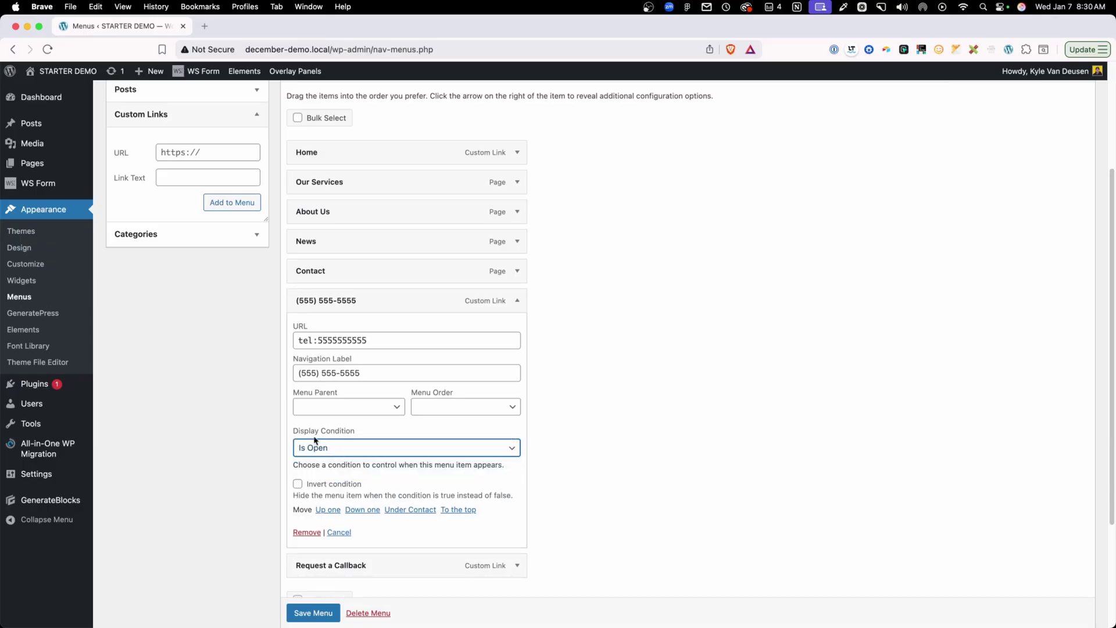
left_click(517, 301)
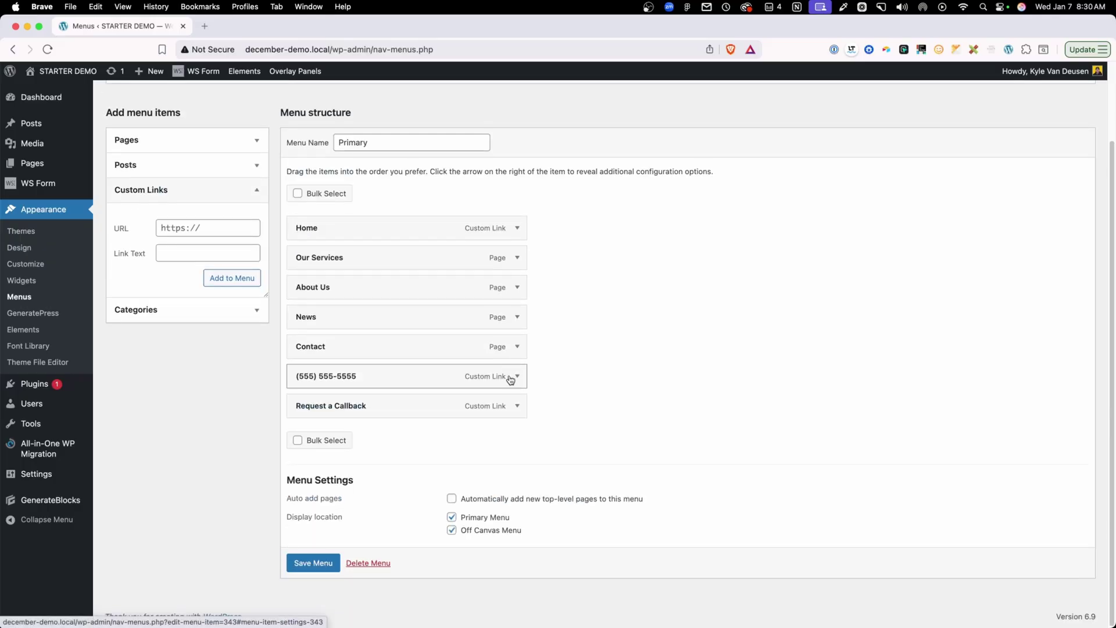
Step: Give Request a Callback the inverted Is Open condition and save the Primary menu
left_click(517, 407)
scroll(465, 424, "down", 4)
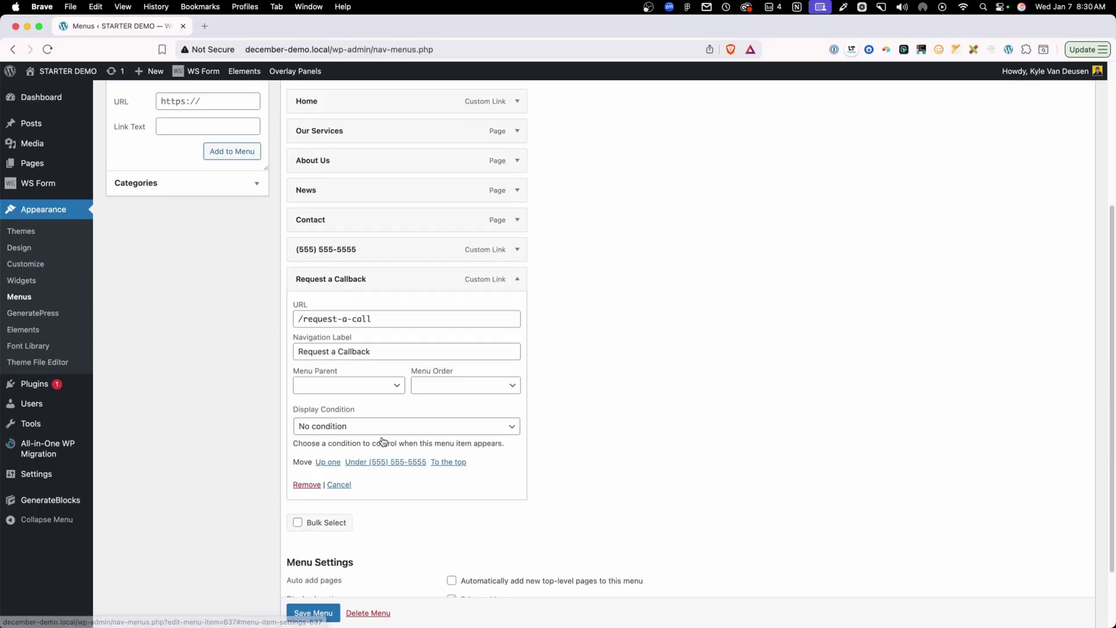
left_click(341, 426)
left_click(335, 443)
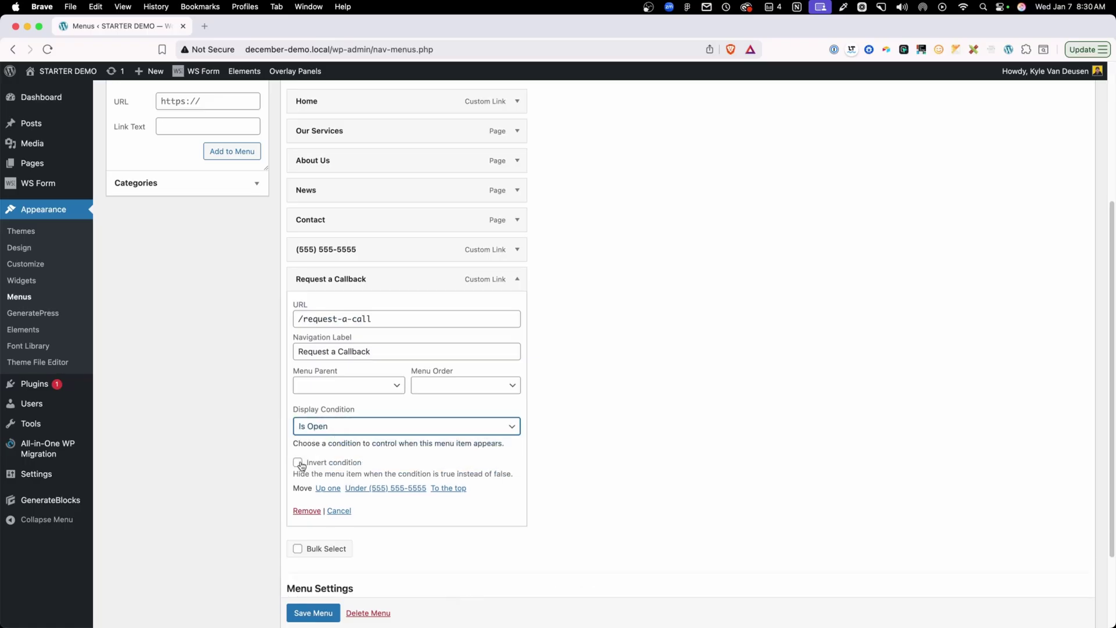
left_click(298, 464)
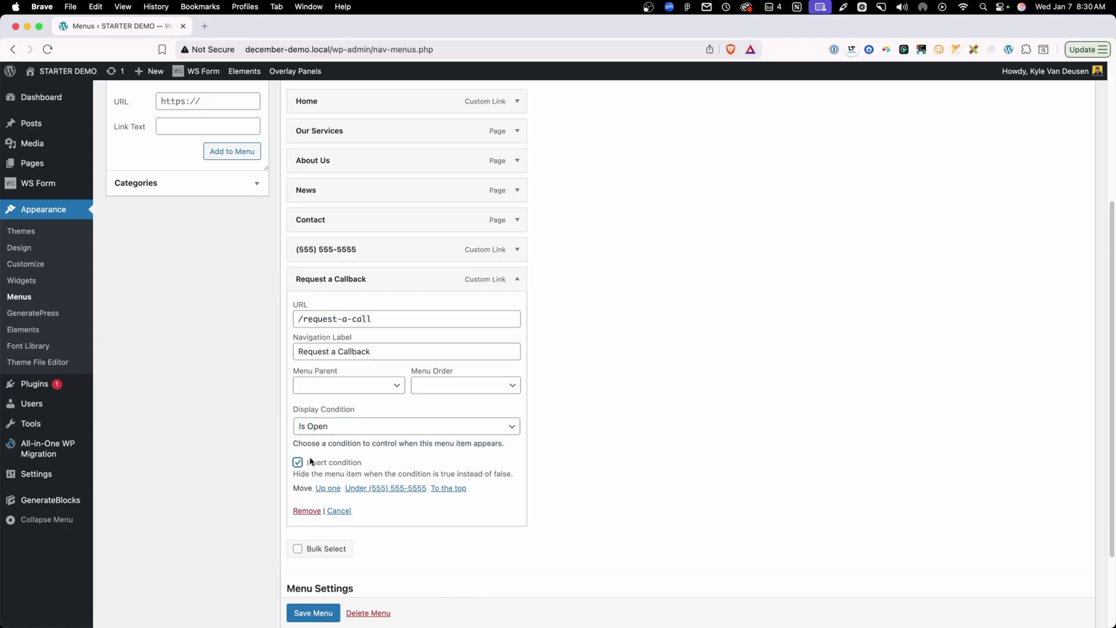
scroll(357, 463, "down", 3)
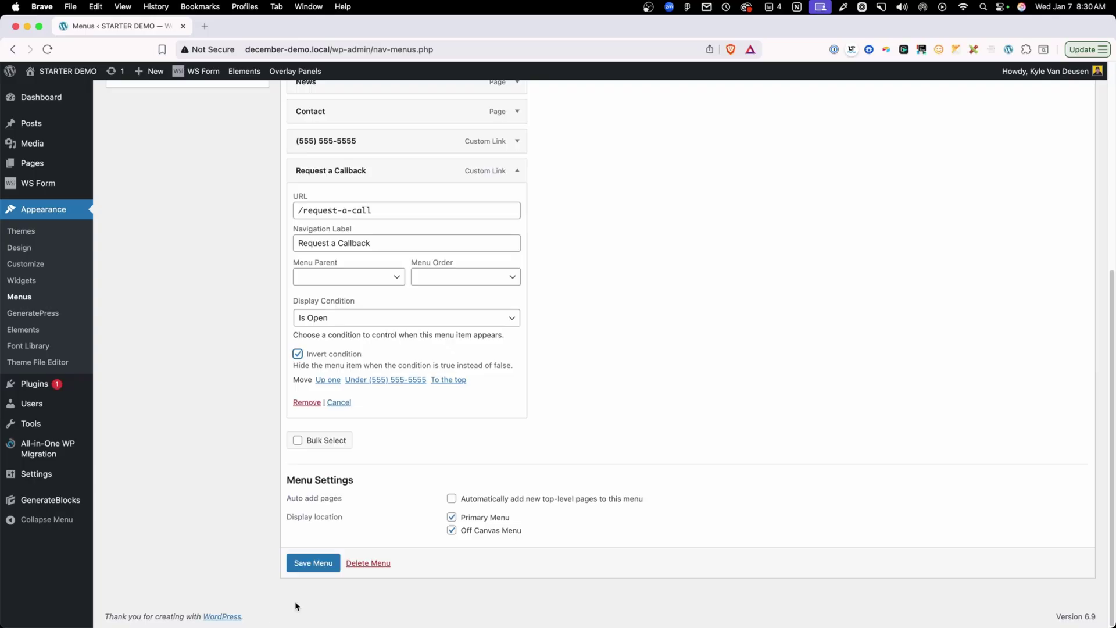
left_click(324, 566)
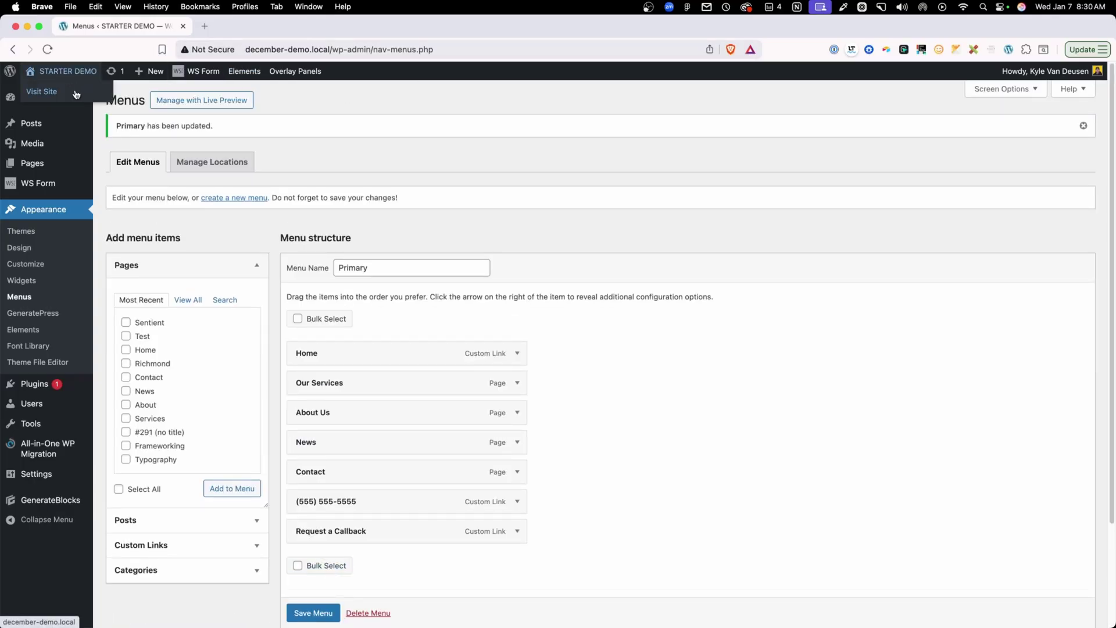
Step: Visit the live home page to check the header menu, then go back to the Dashboard
left_click(76, 92)
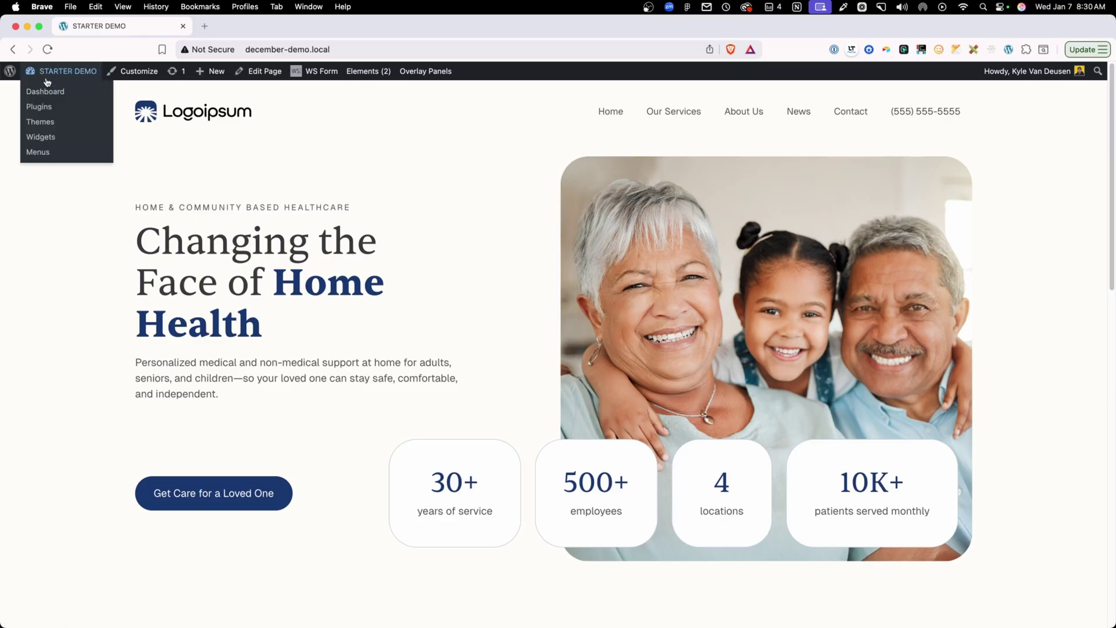
left_click(45, 92)
Step: Change the Is Open start time to 9:00 AM and save the condition
mouse_move(66, 359)
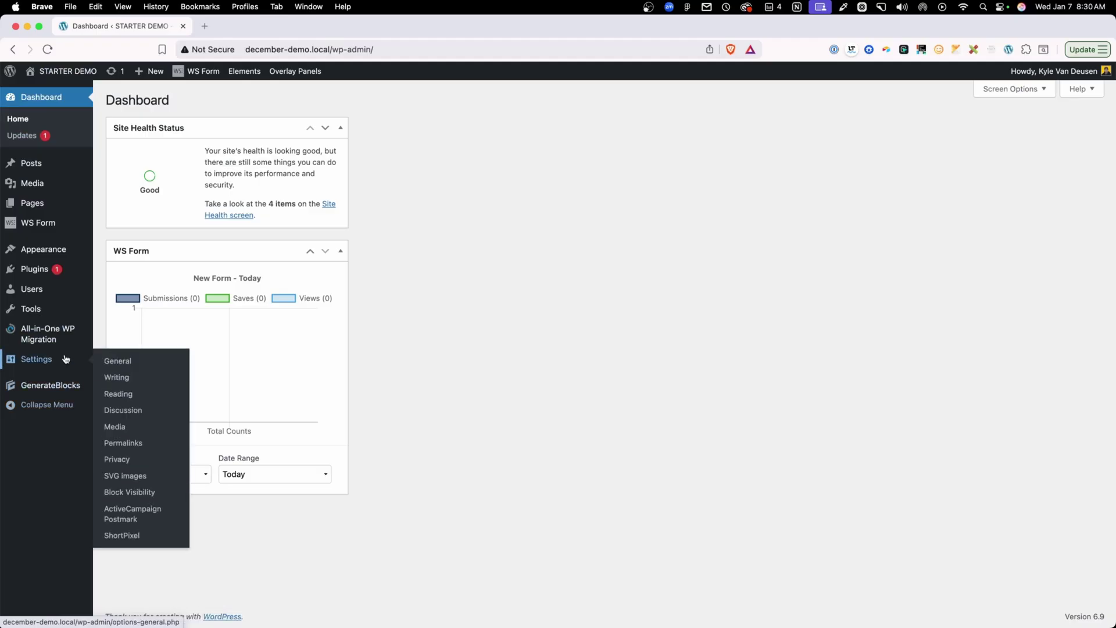
mouse_move(63, 386)
left_click(140, 468)
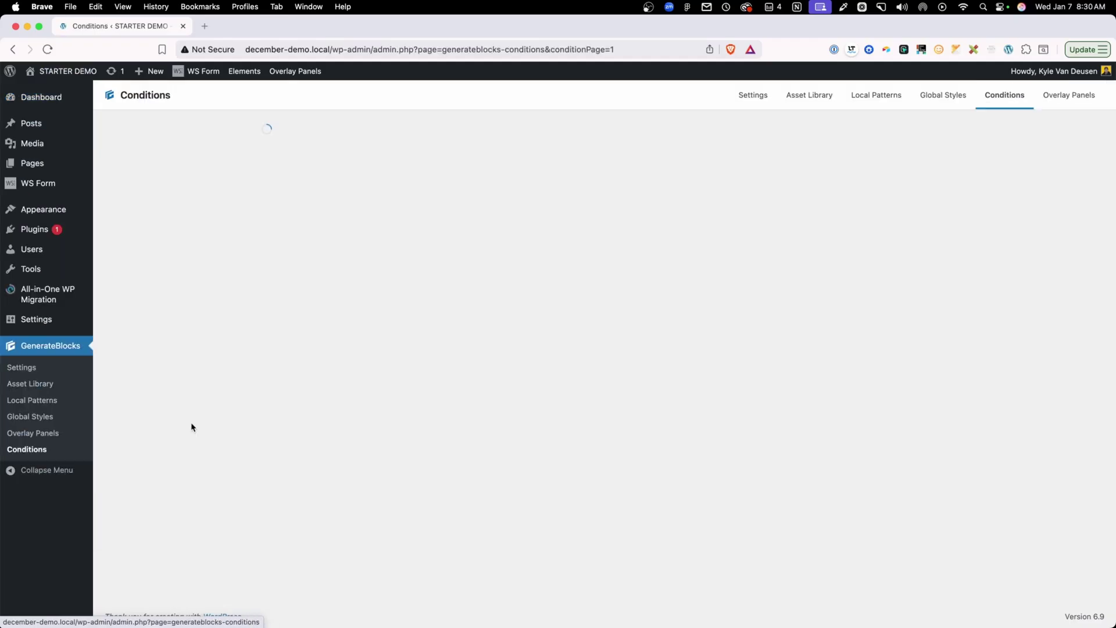
left_click(290, 198)
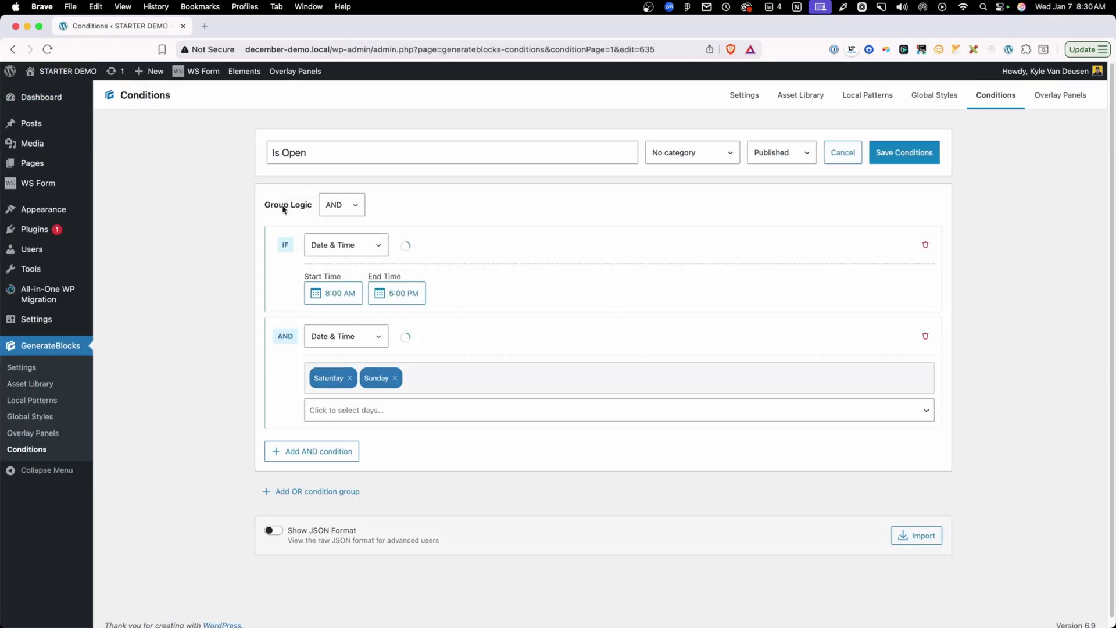
left_click(323, 293)
type("9:00 AM")
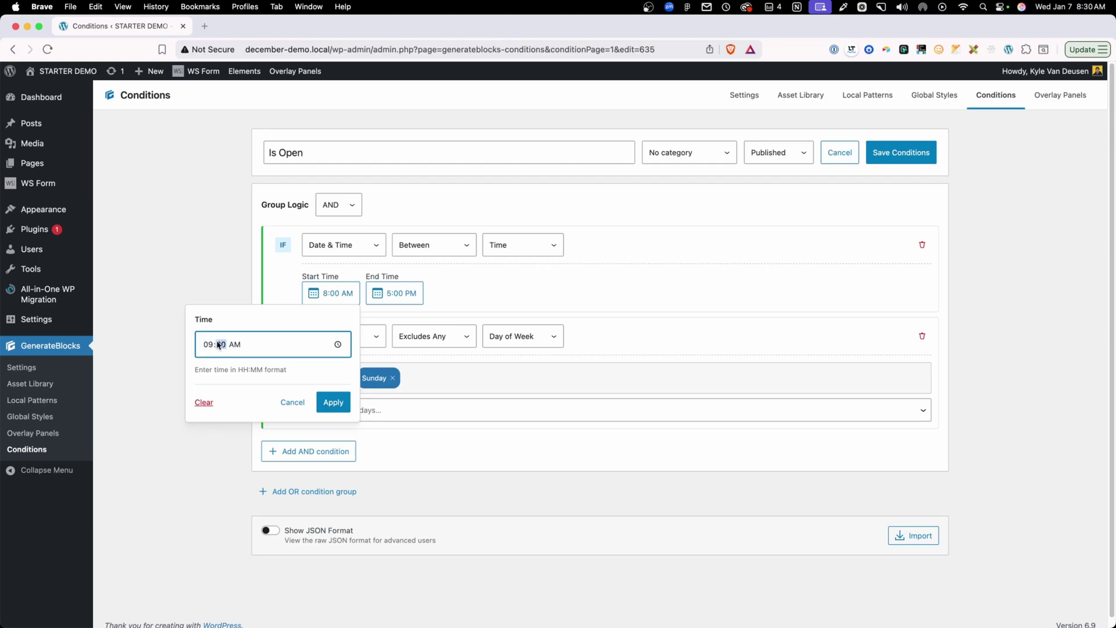
left_click(334, 402)
left_click(892, 155)
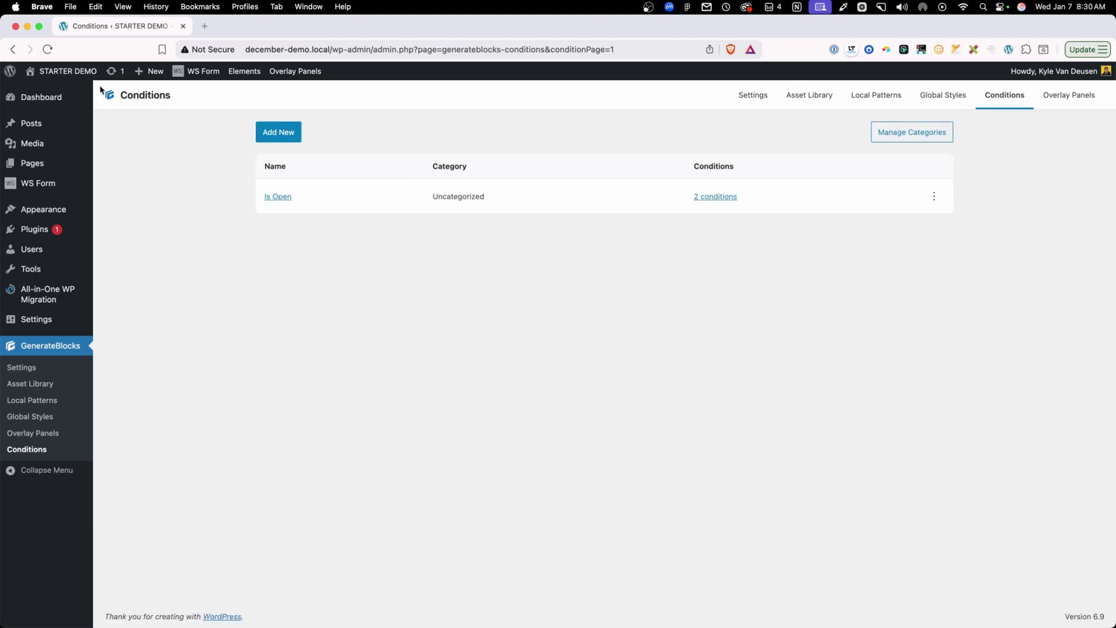
Step: Visit the live home page to check which menu item the header shows
left_click(70, 91)
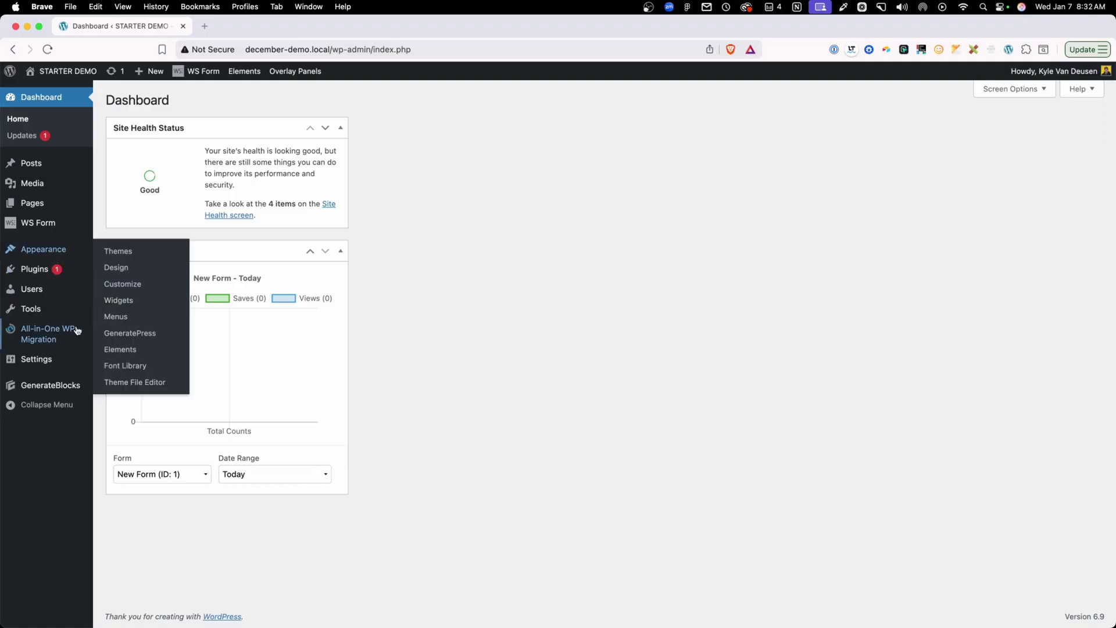
Step: Open the Menus editor, expand the phone number item and overwrite its URL field
mouse_move(67, 249)
left_click(141, 318)
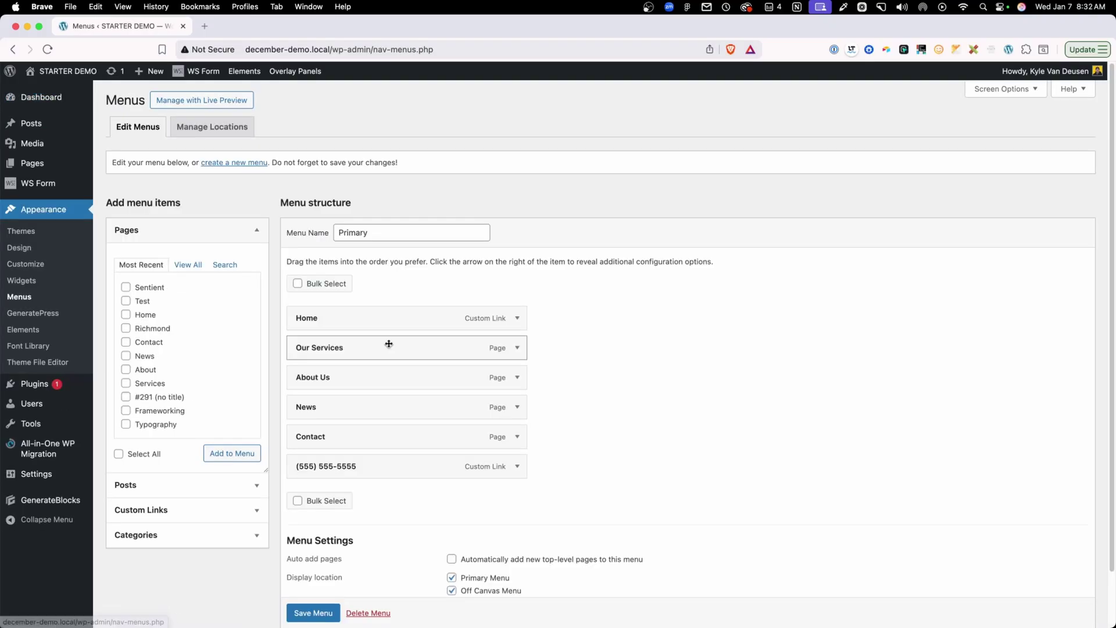
left_click(517, 466)
scroll(354, 540, "down", 5)
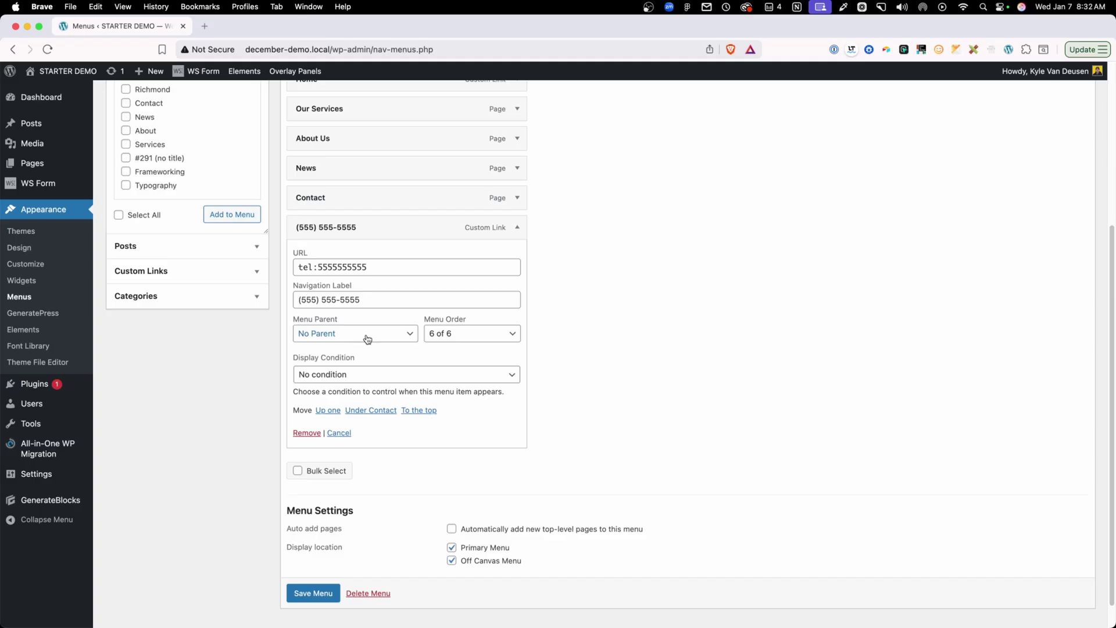
triple_click(426, 266)
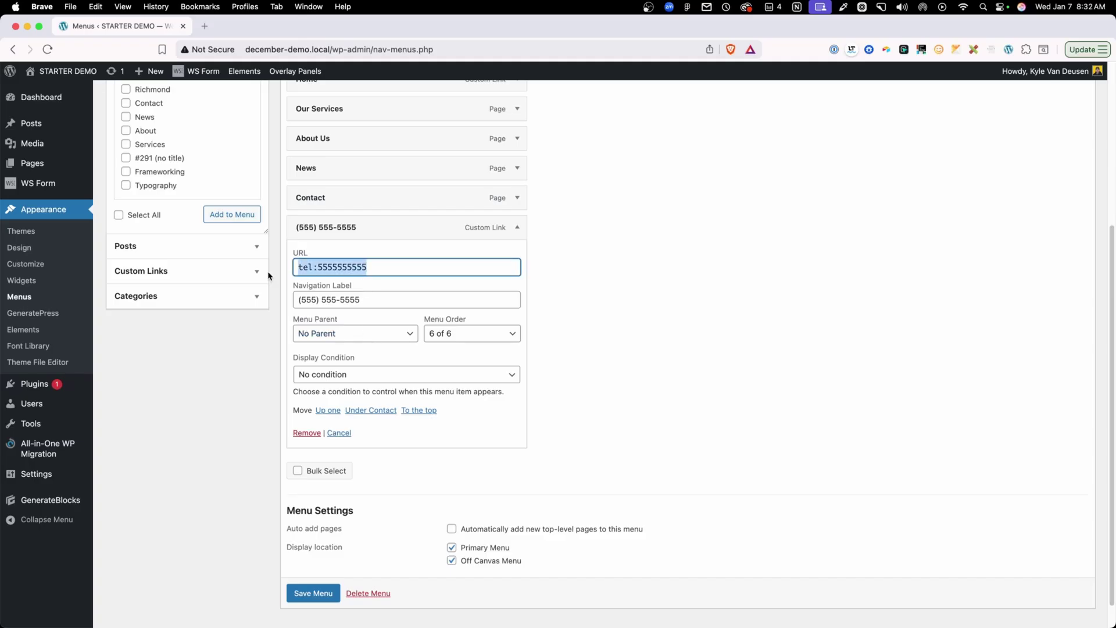
left_click_drag(382, 275, 300, 267)
type("/")
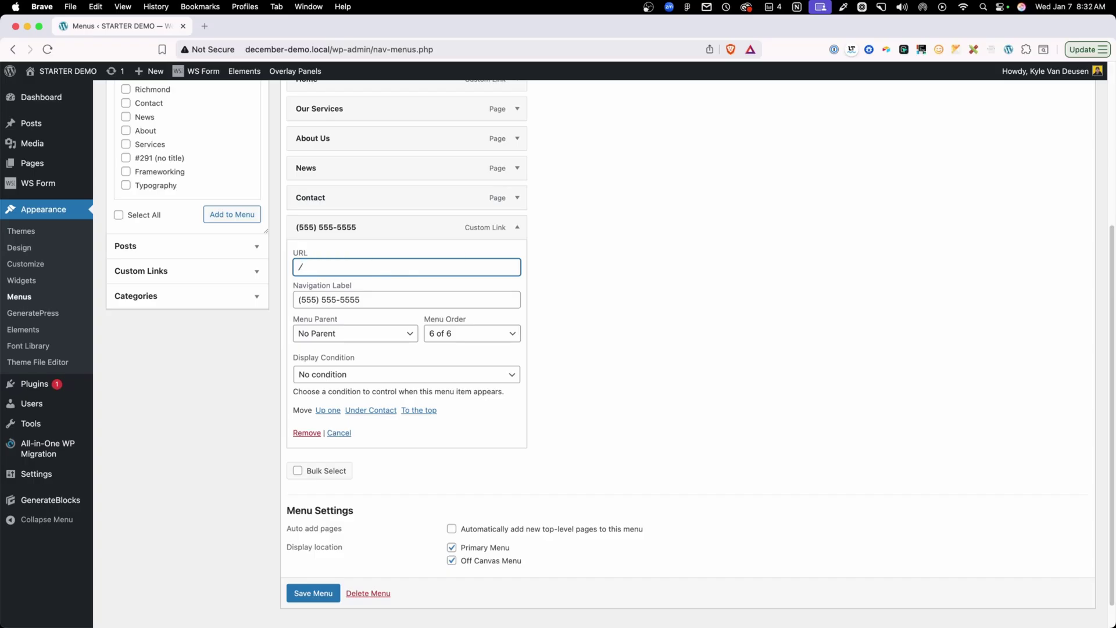
type("conto")
Step: Add a 'Call Now' custom link with the phone's tel: URL and save the Primary menu
left_click(517, 227)
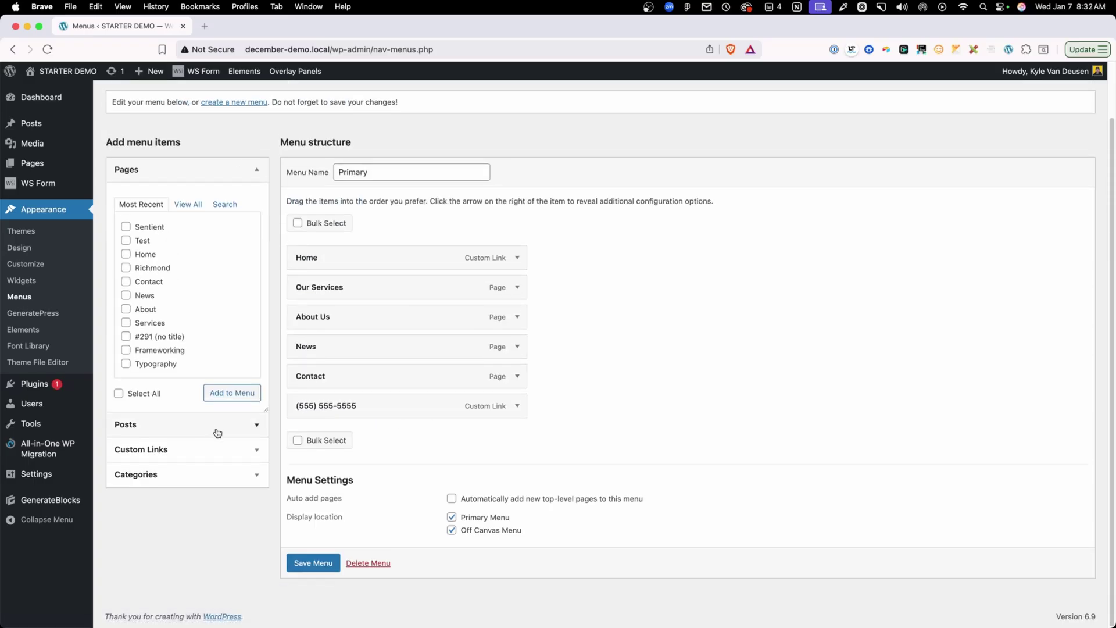
left_click(207, 453)
left_click(187, 256)
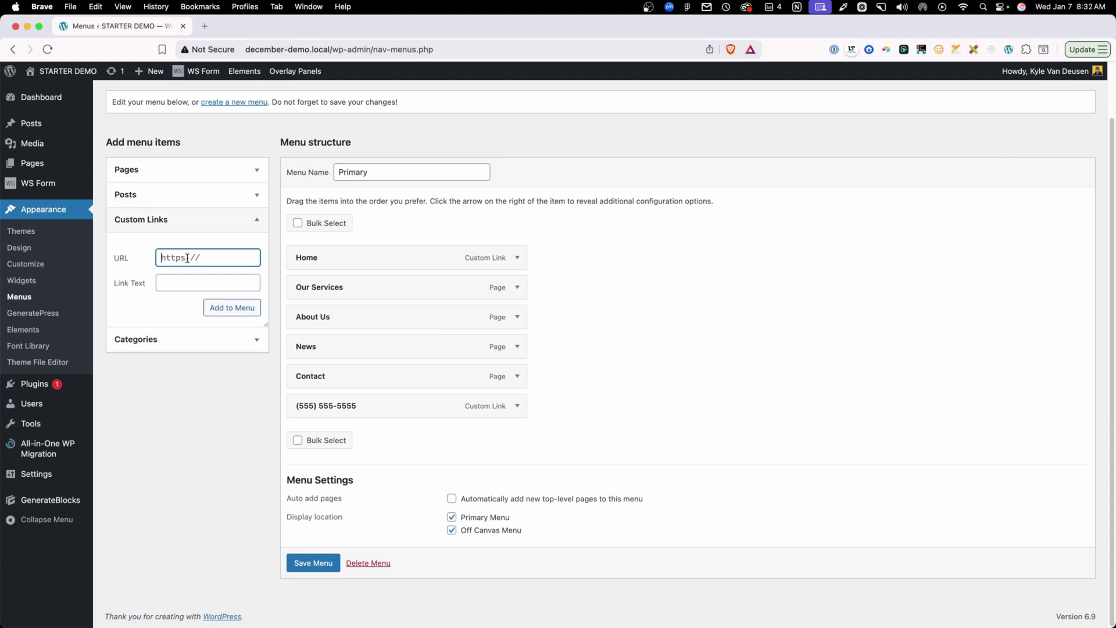
type("tel:55555555555")
key("Tab")
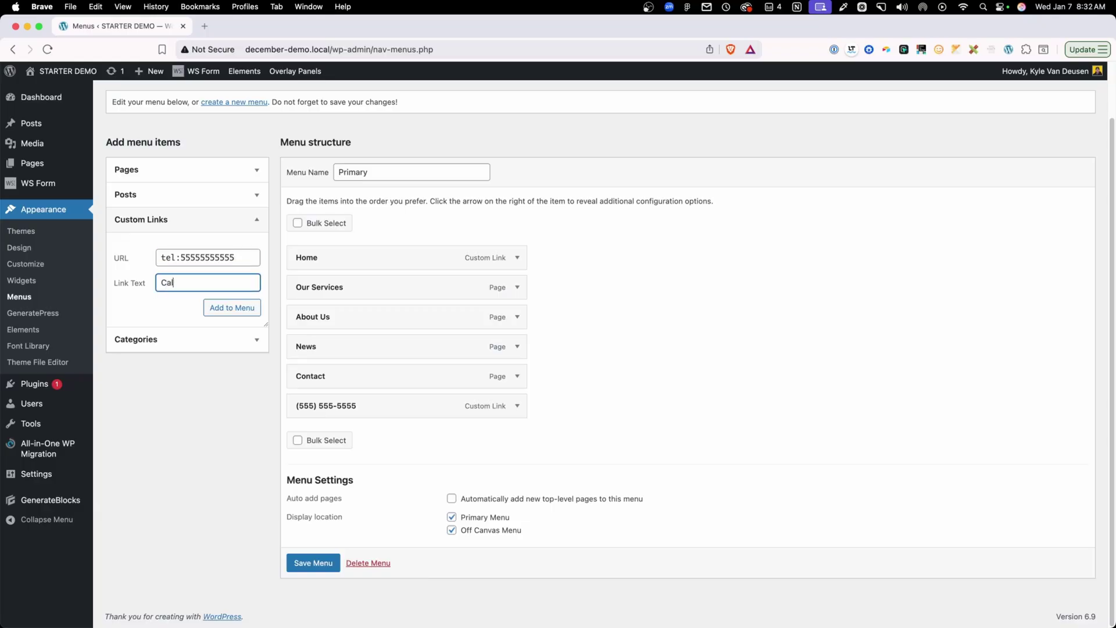
type("Call Now")
left_click(227, 308)
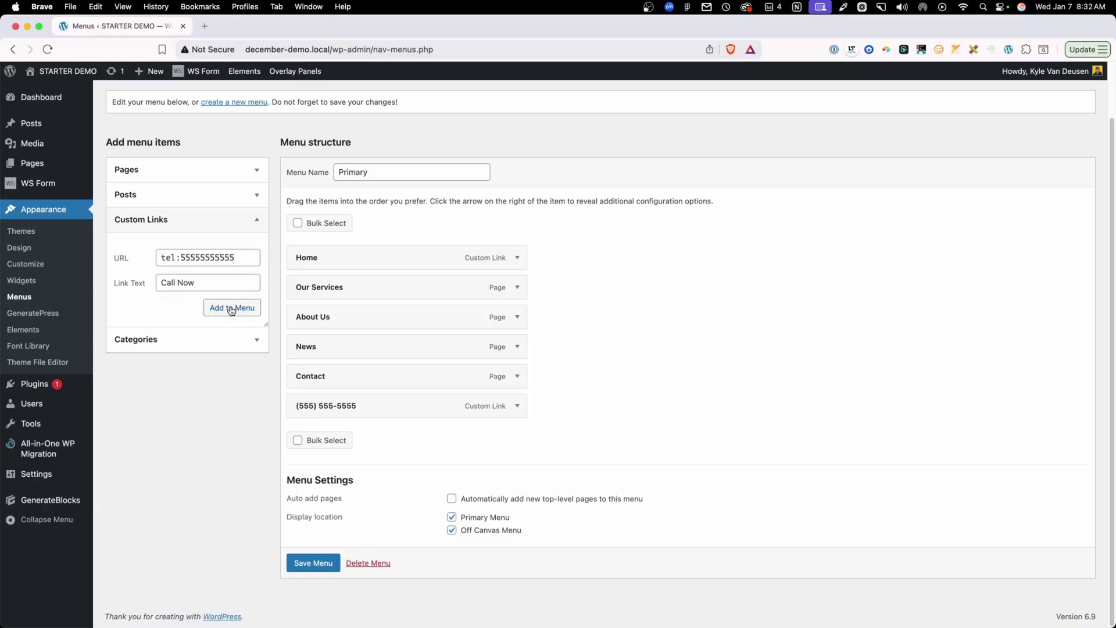
scroll(291, 597, "down", 1)
left_click(318, 579)
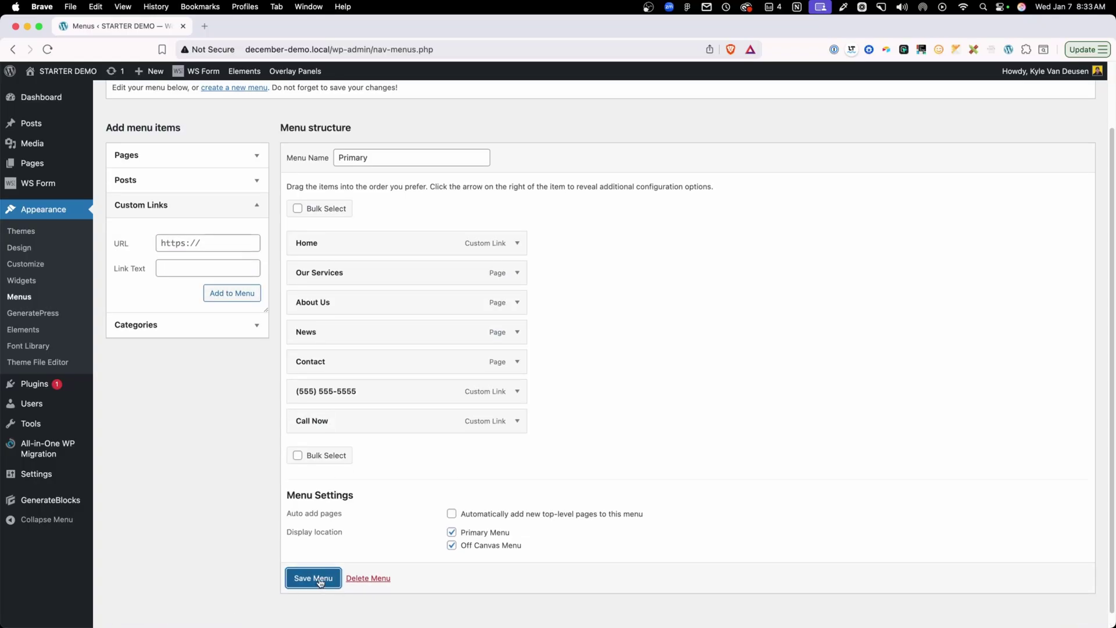
Step: Create a condition 'Is Mobile' with the rule Device is Mobile and save it
mouse_move(66, 507)
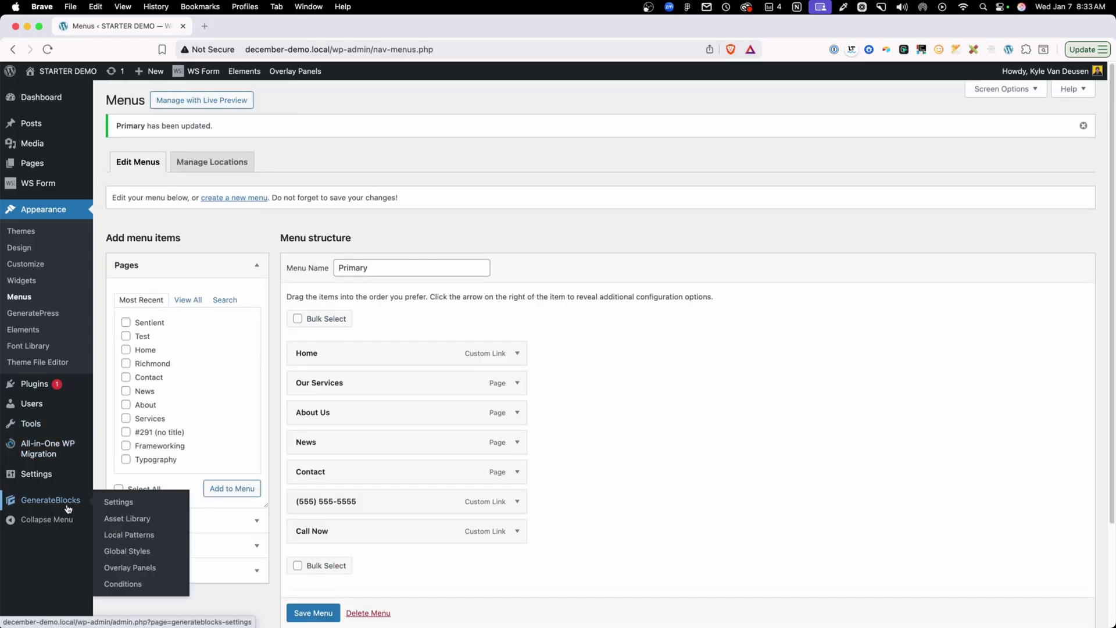
left_click(131, 586)
left_click(281, 129)
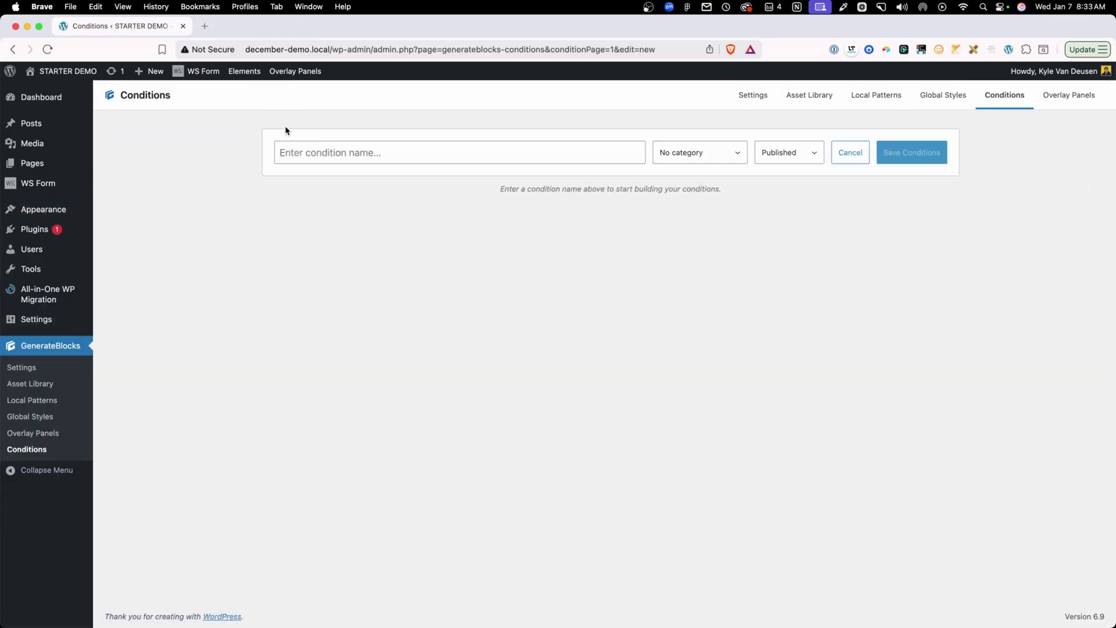
left_click(356, 154)
type("Is Movil")
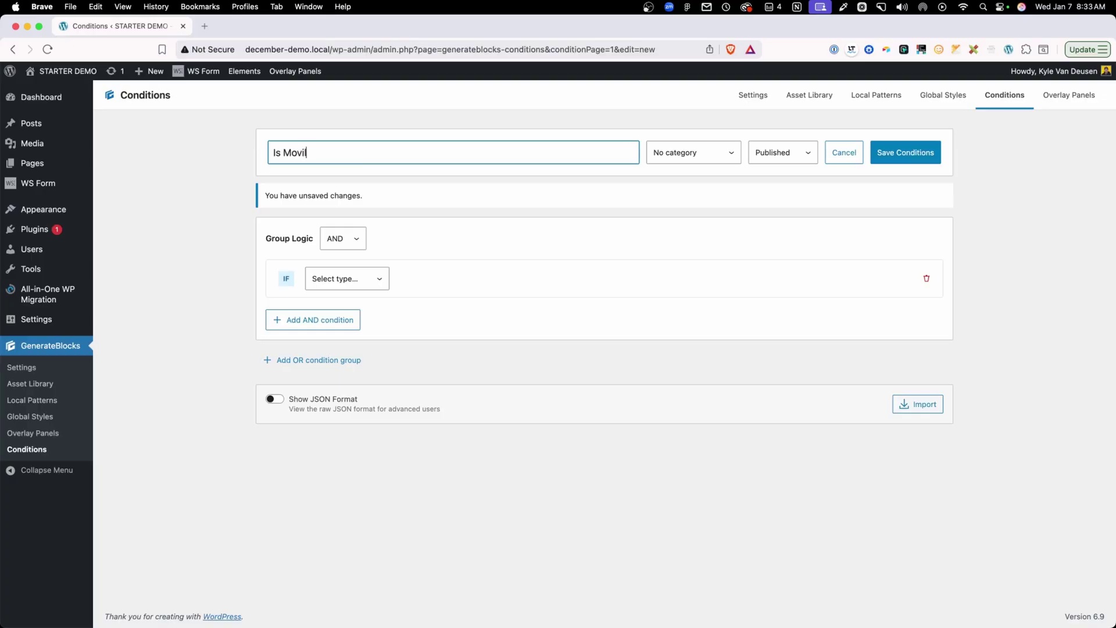
key("BackSpace")
key("BackSpace")
key("BackSpace")
type("bile")
left_click(323, 274)
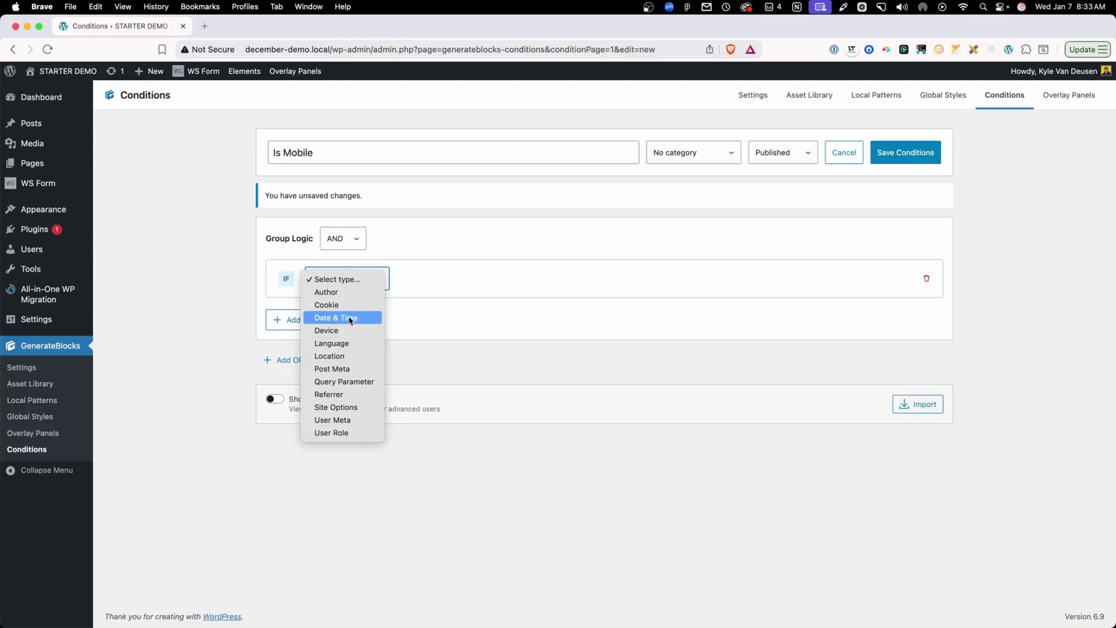
left_click(327, 330)
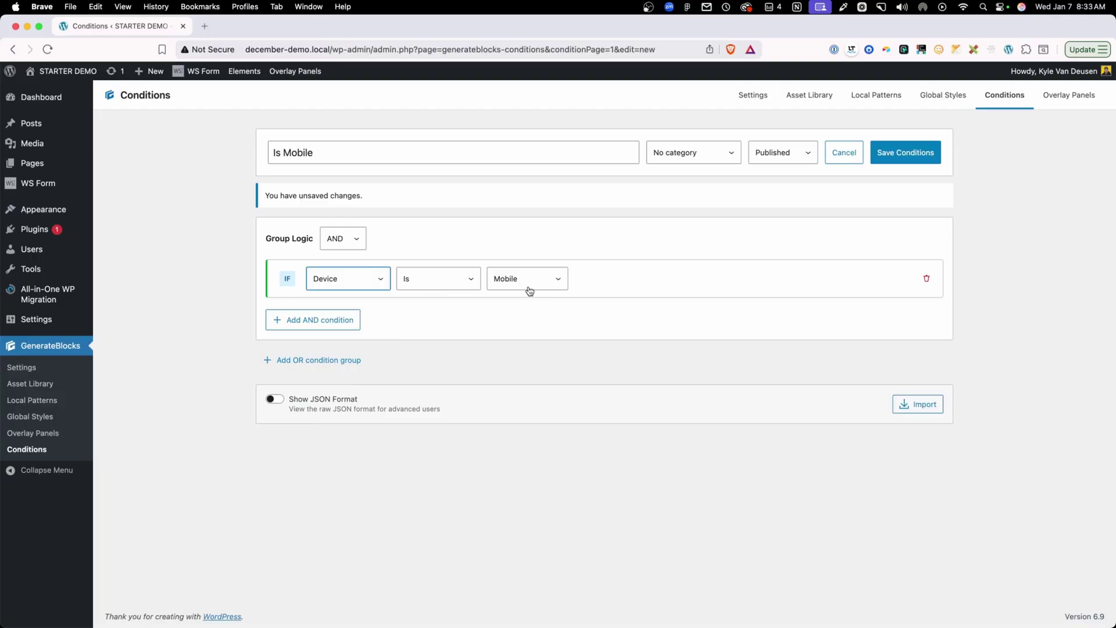
left_click(920, 155)
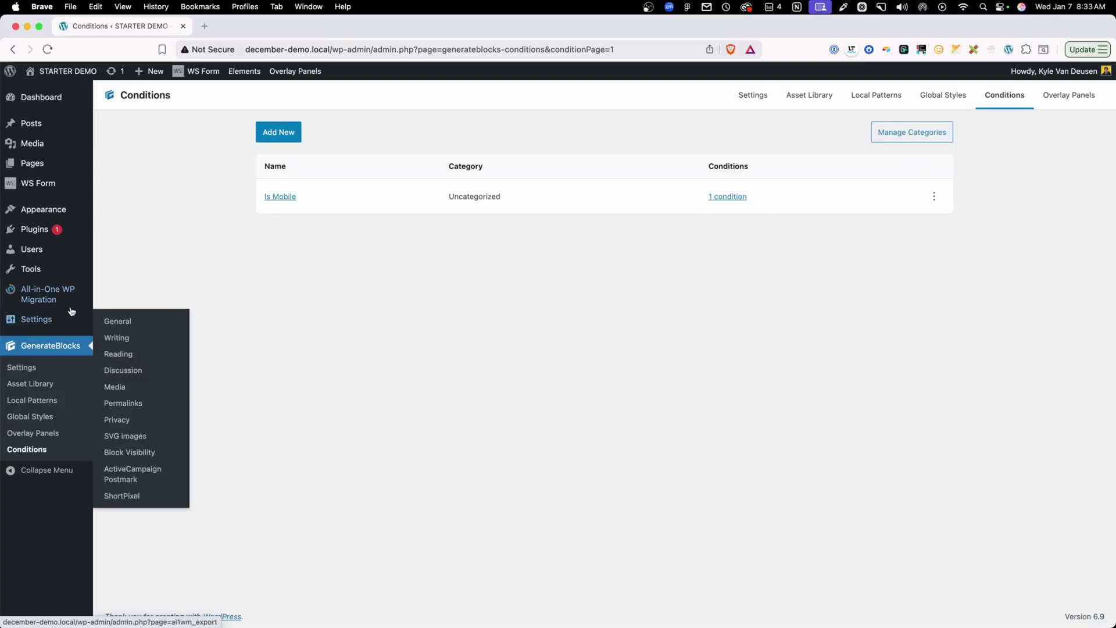
mouse_move(60, 211)
left_click(112, 277)
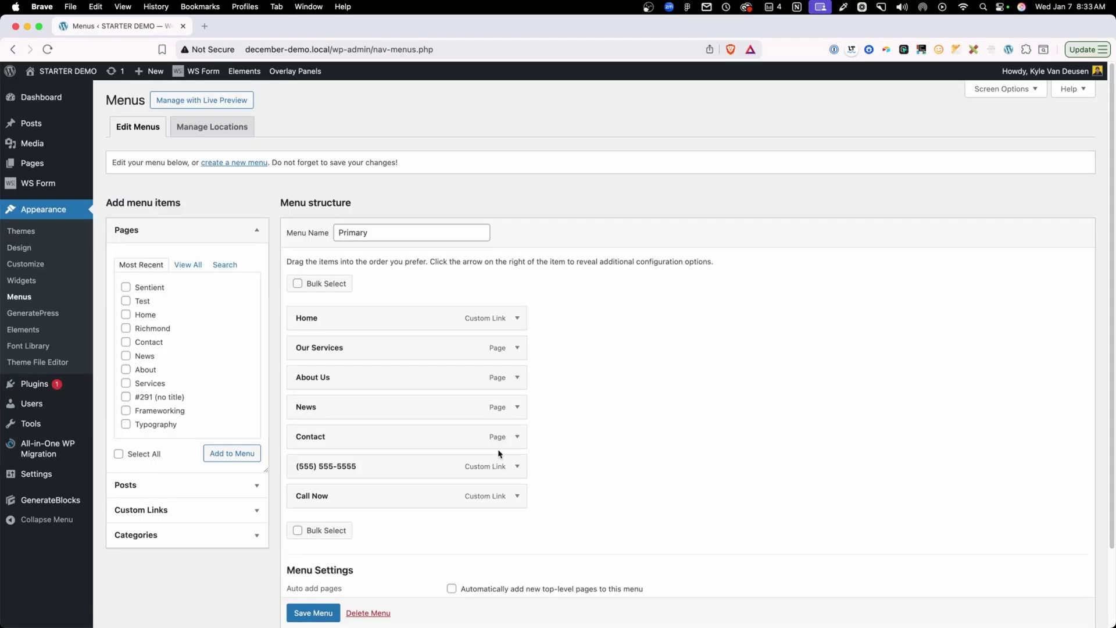
left_click(517, 467)
scroll(497, 470, "down", 5)
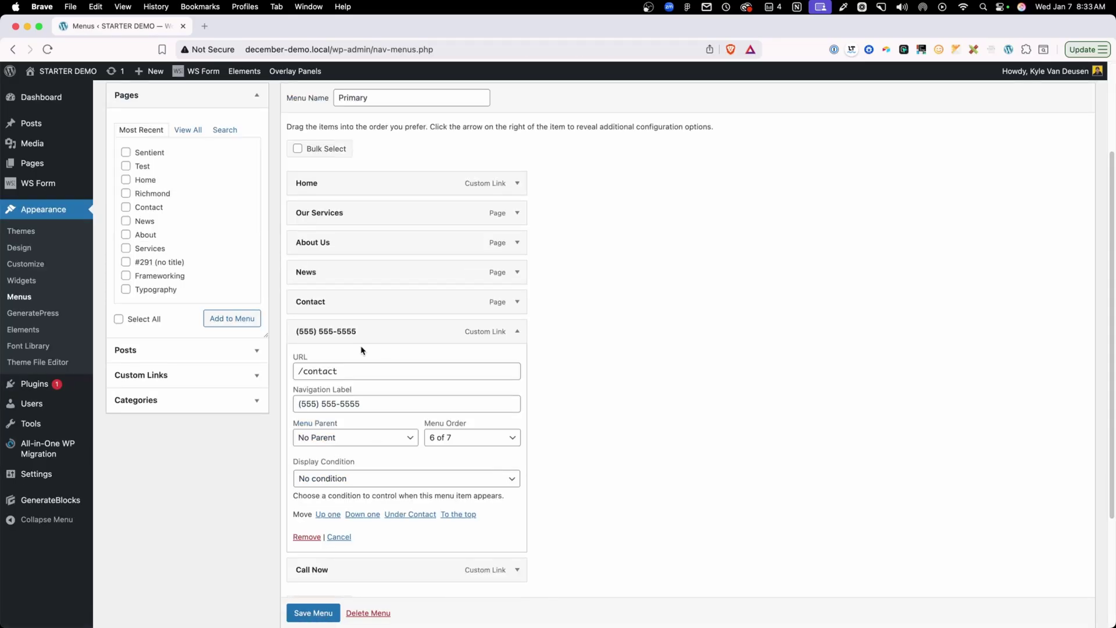
left_click(348, 483)
left_click(344, 492)
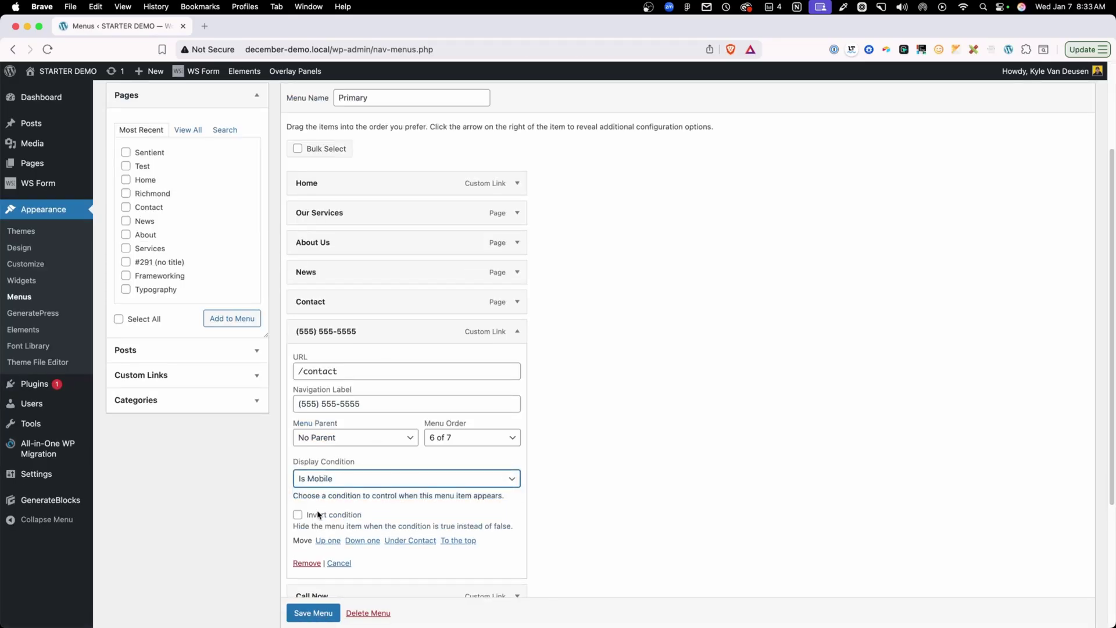
left_click(336, 515)
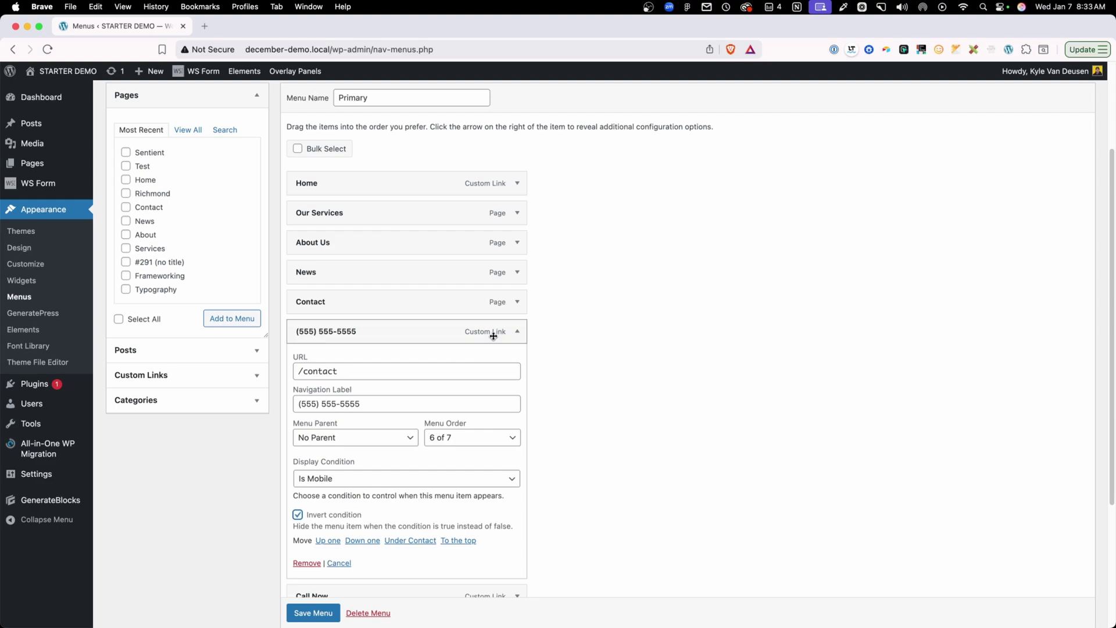
left_click(515, 339)
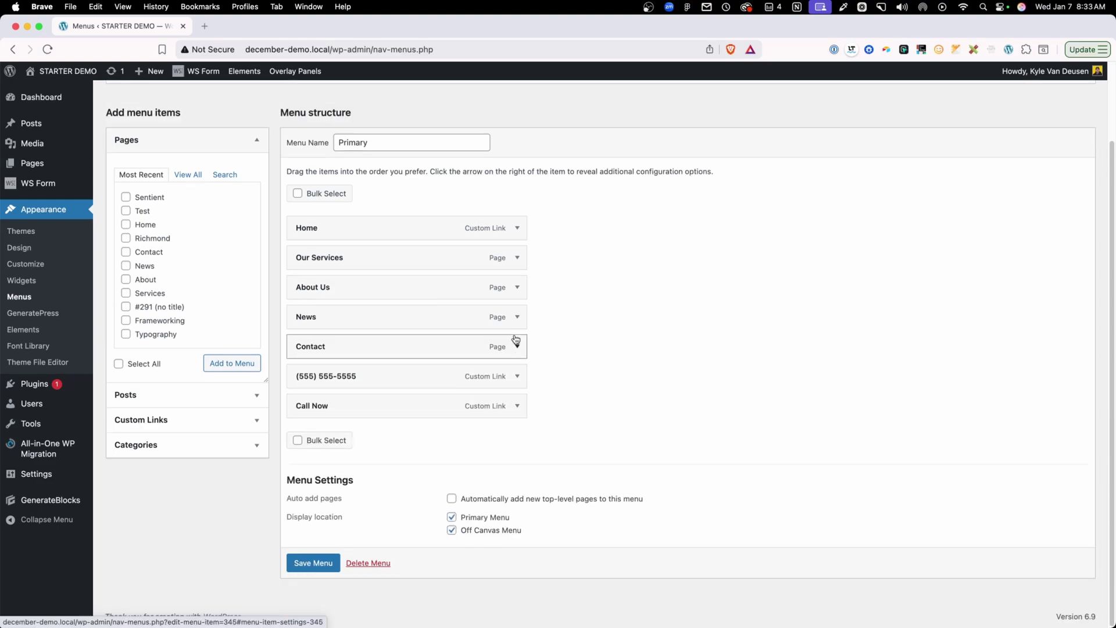
Step: Set Call Now to Is Mobile, save the Primary menu, and visit the homepage
left_click(517, 407)
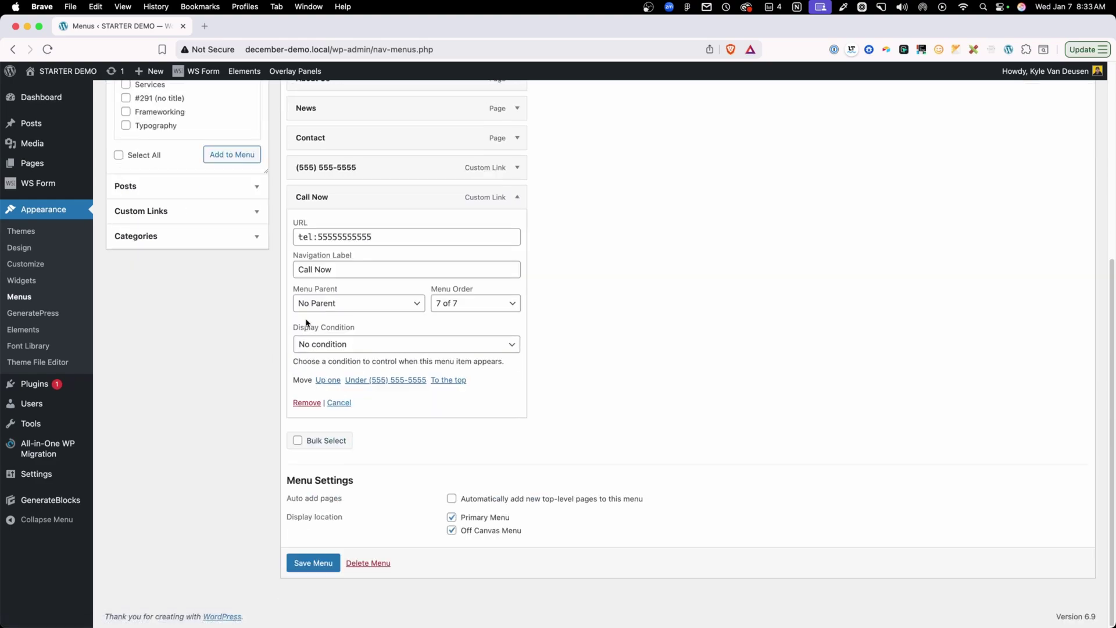
left_click(317, 346)
left_click(320, 361)
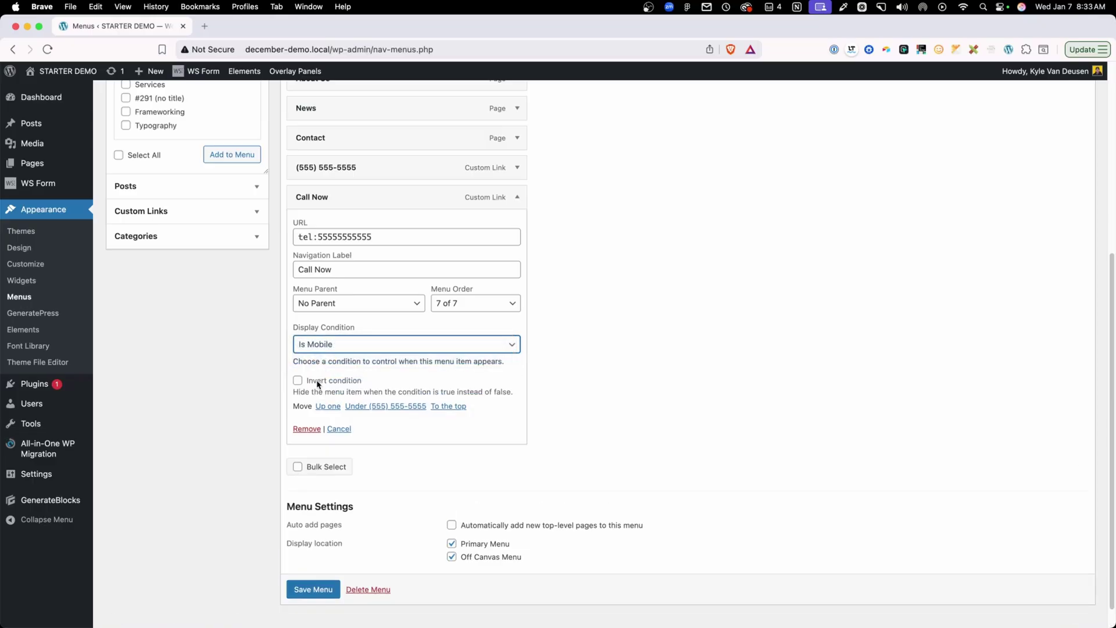
left_click(330, 588)
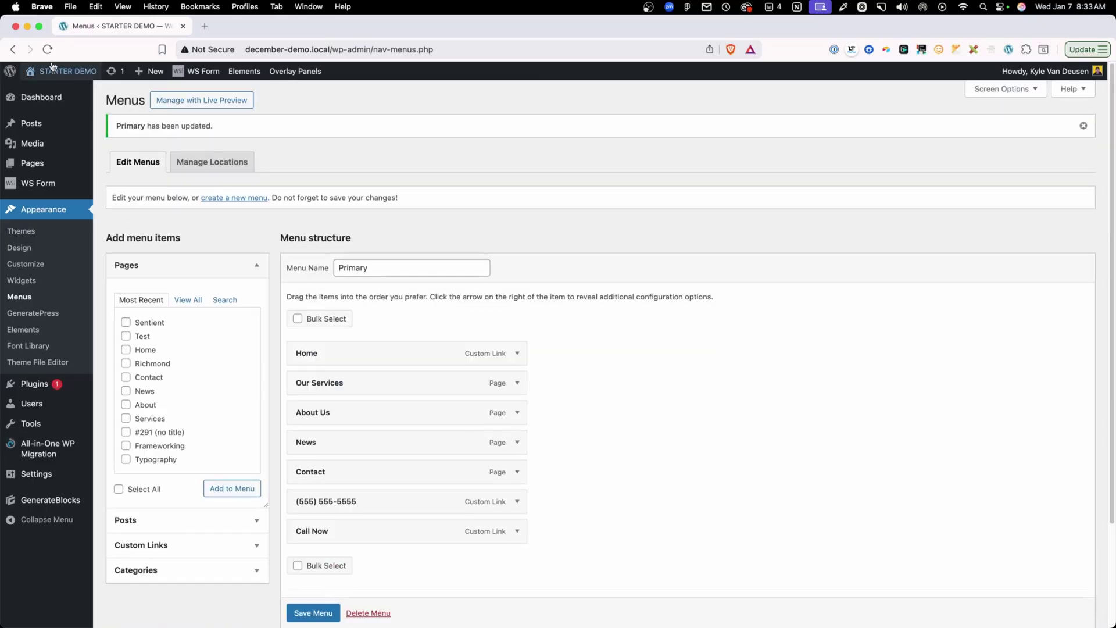
mouse_move(54, 70)
left_click(60, 93)
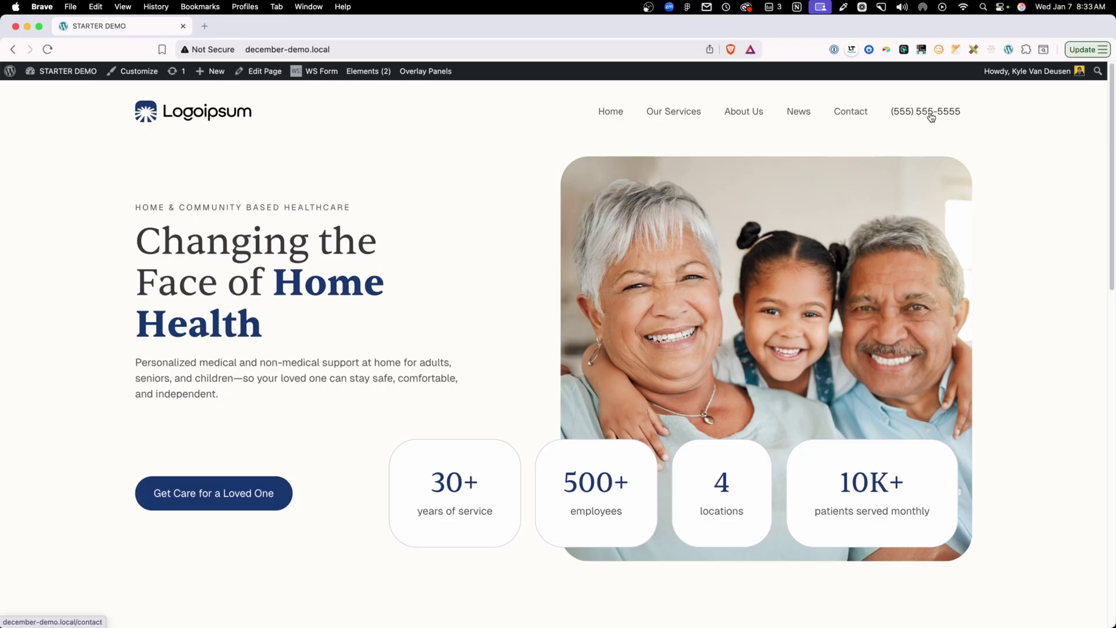
Step: Start inspecting the homepage to preview it at 361-px phone width
right_click(281, 176)
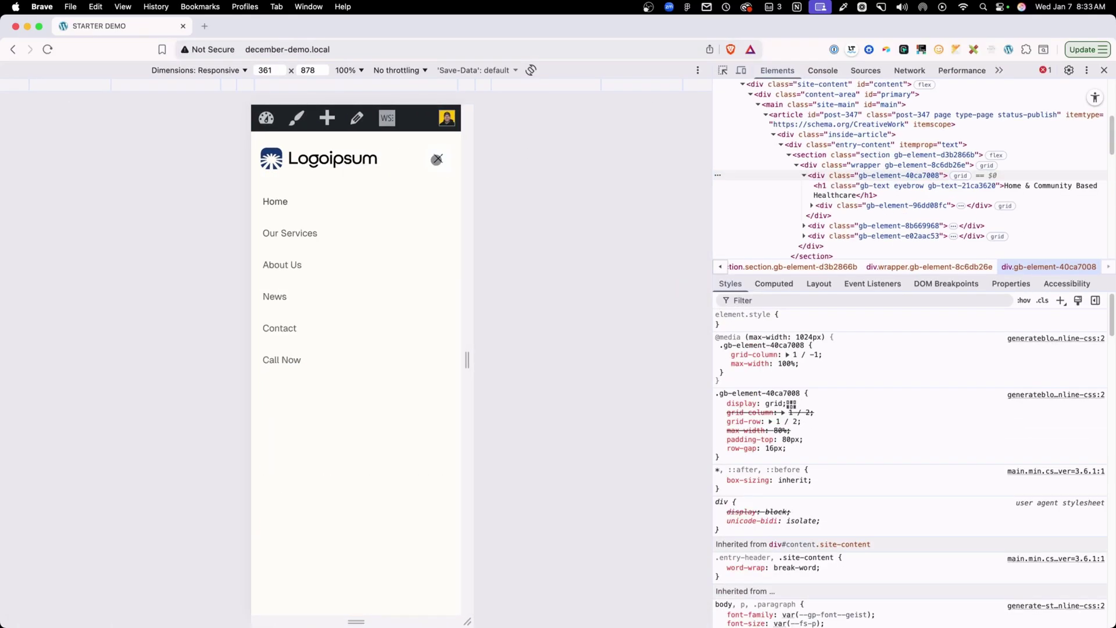
Step: Test the Call Now link in the mobile menu and cancel the FaceTime prompt
right_click(277, 364)
left_click(270, 357)
left_click(271, 357)
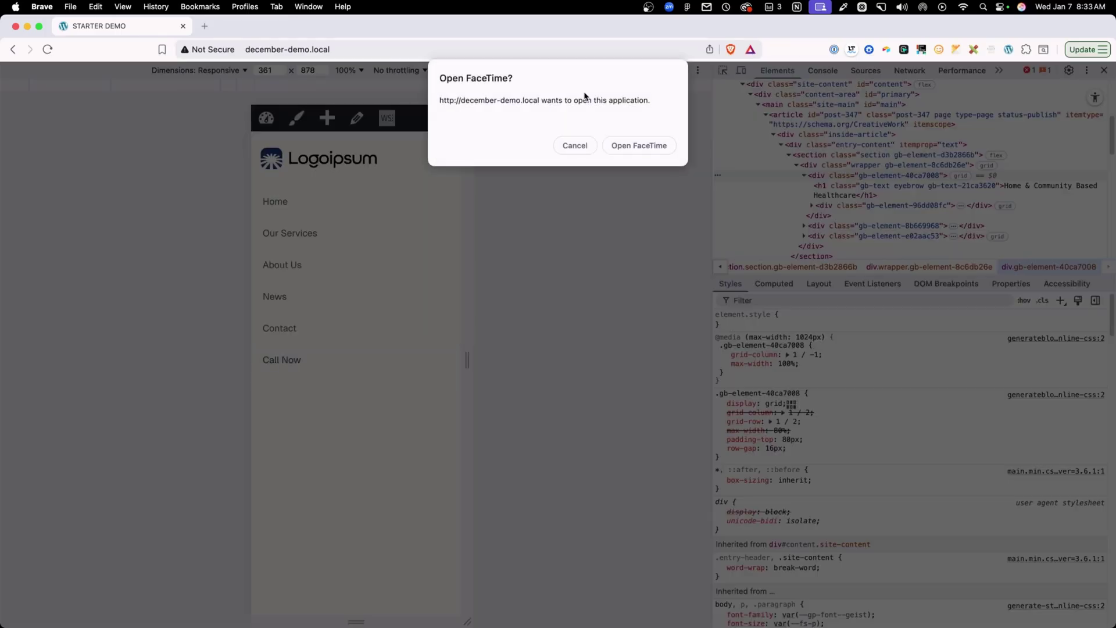
left_click(574, 146)
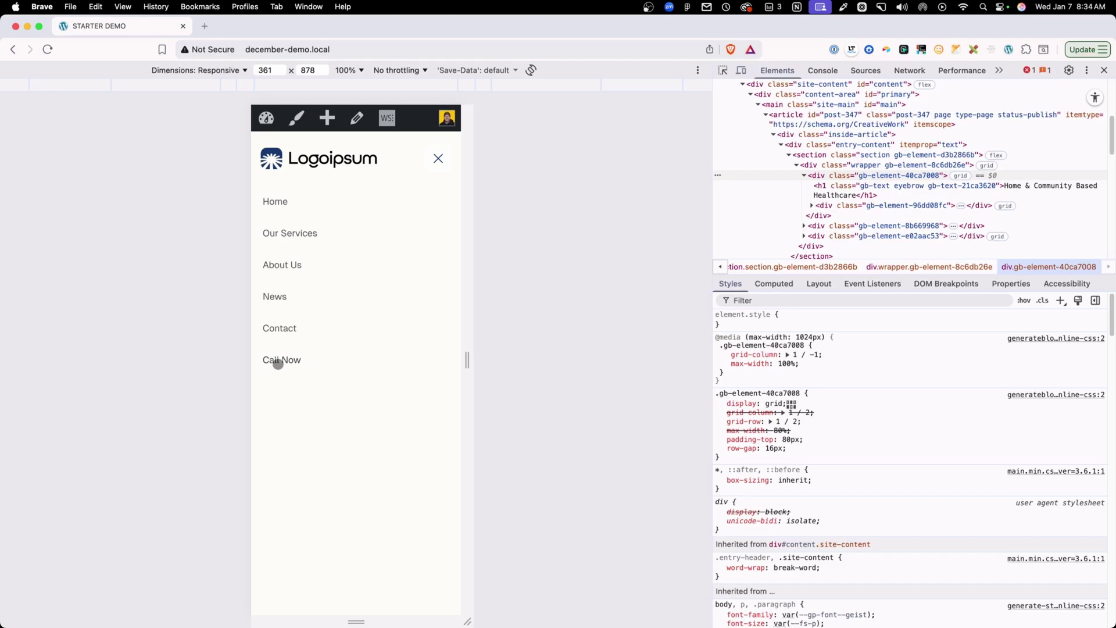
Step: Widen the preview, close DevTools and reload the full-width homepage
left_click_drag(469, 161, 707, 153)
key("super+l")
key("Return")
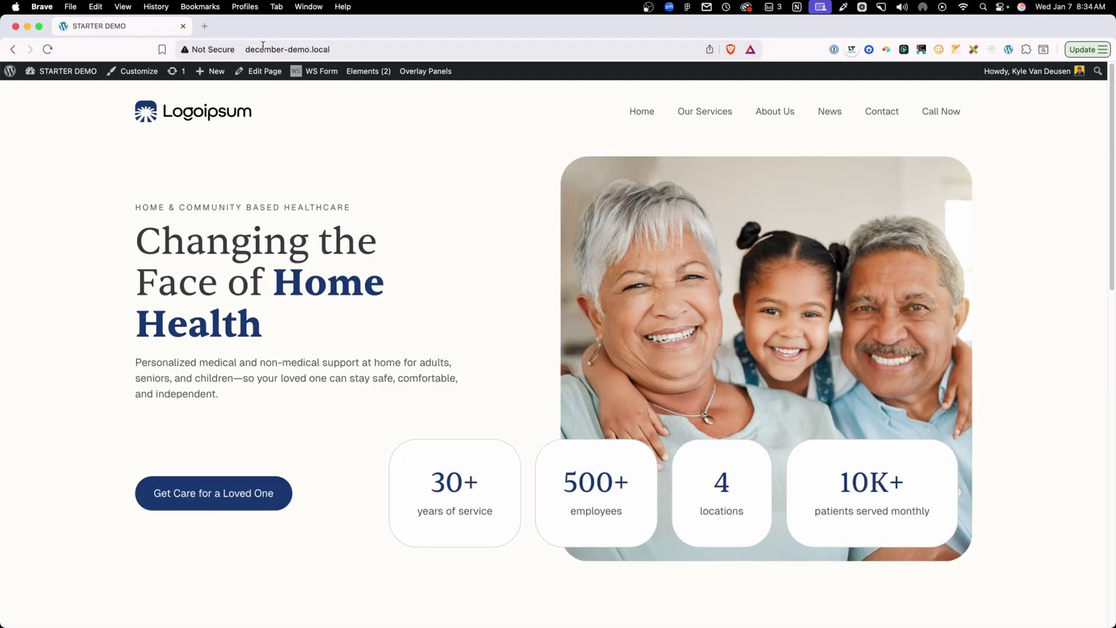
left_click(1104, 70)
left_click(346, 48)
key("Return")
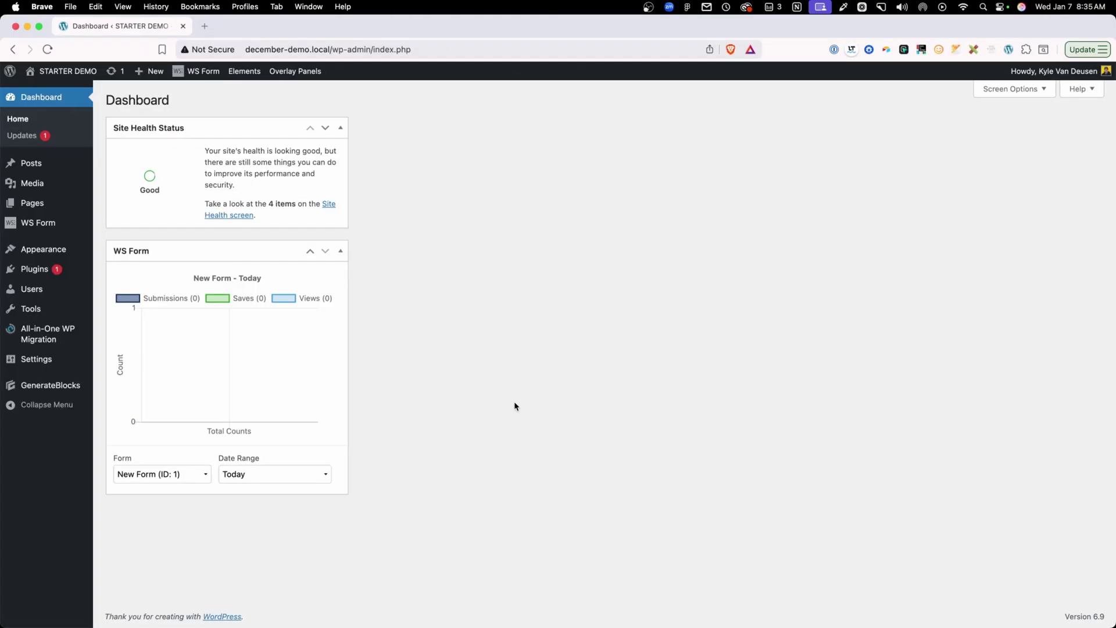
Step: Check the homepage header's five standard links, then return to the admin Dashboard
left_click(74, 77)
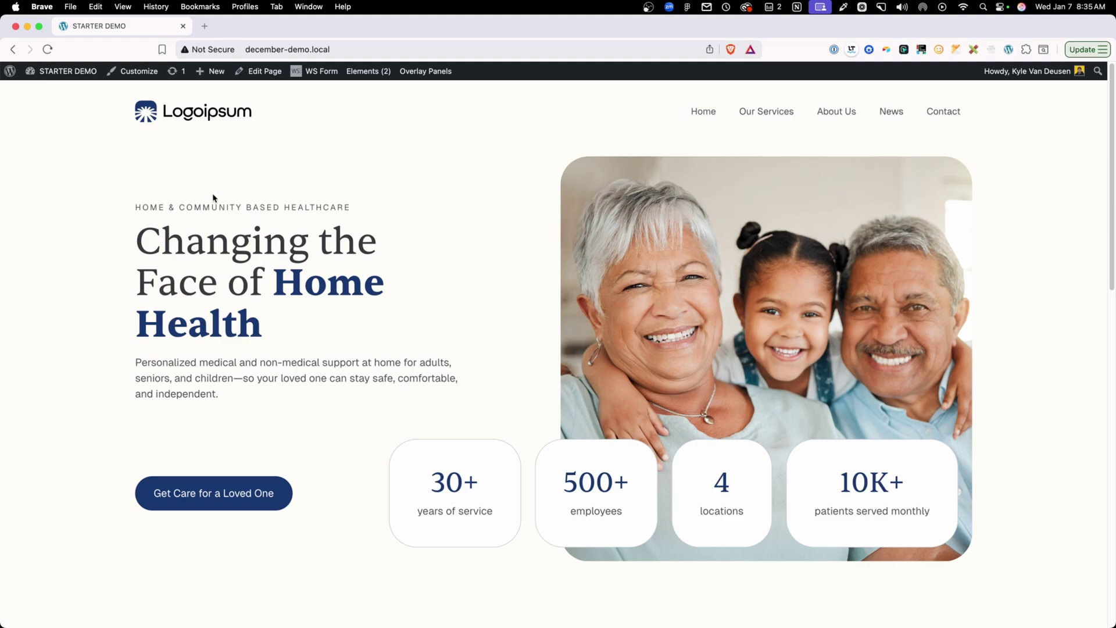
mouse_move(68, 71)
left_click(59, 91)
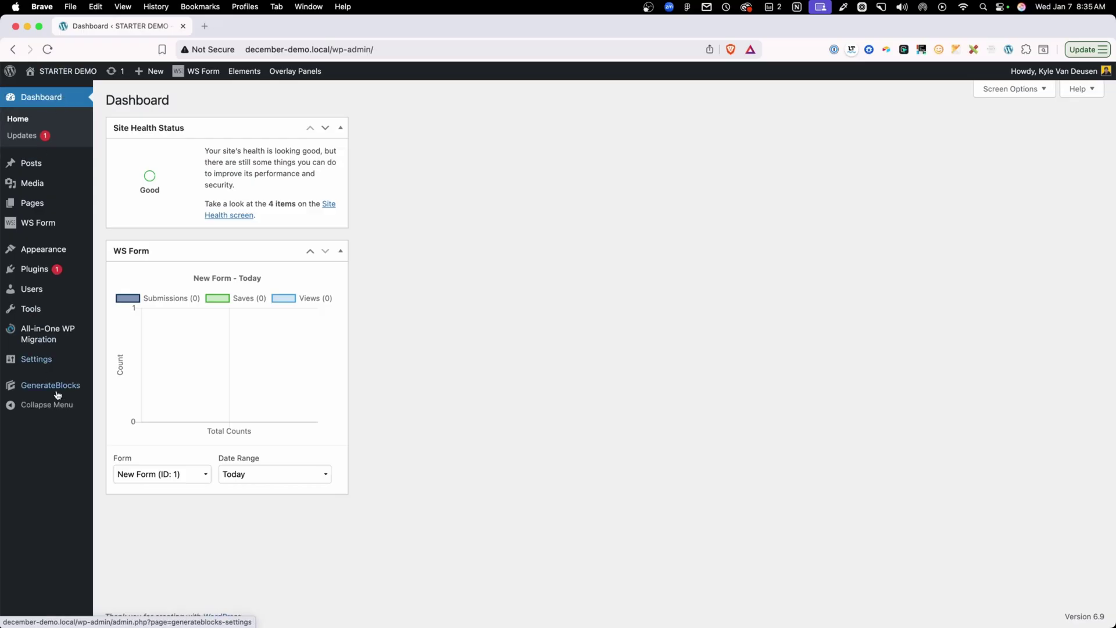
Step: Add condition 'Is Ad': Query Parameter, Contains, parameter name 'ad', and save it
mouse_move(58, 394)
left_click(124, 468)
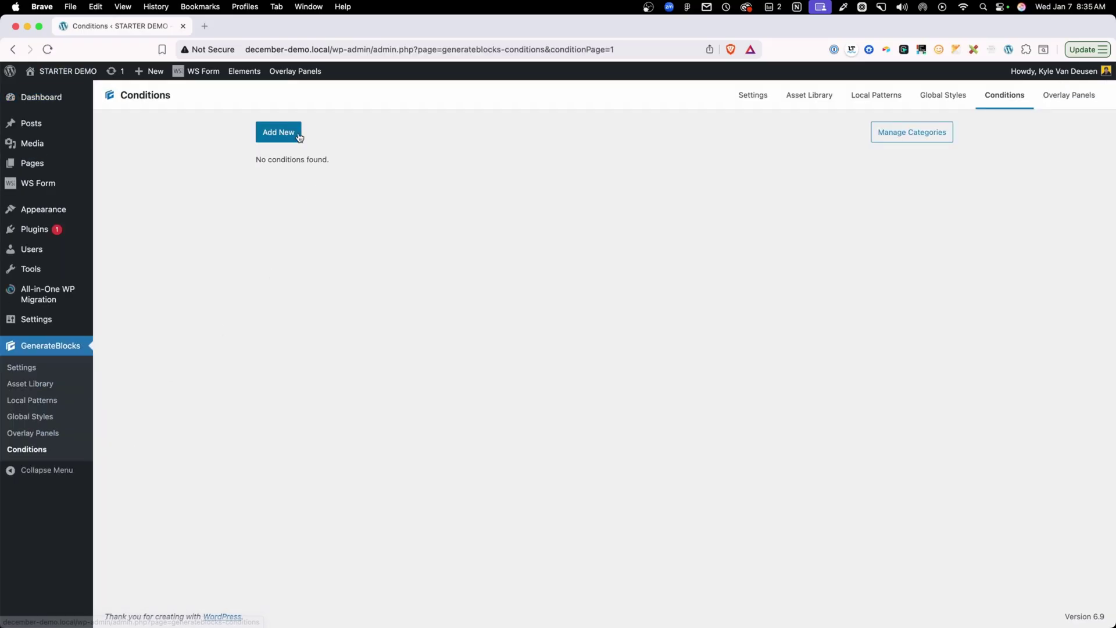
left_click(300, 137)
left_click(319, 149)
type("Is Ad")
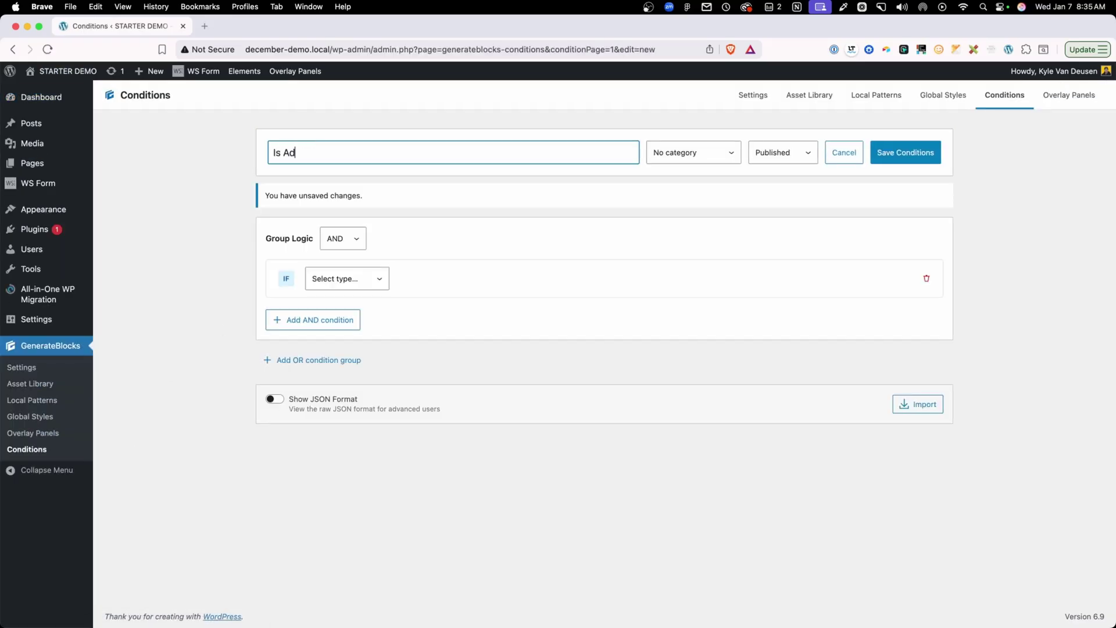
left_click(334, 280)
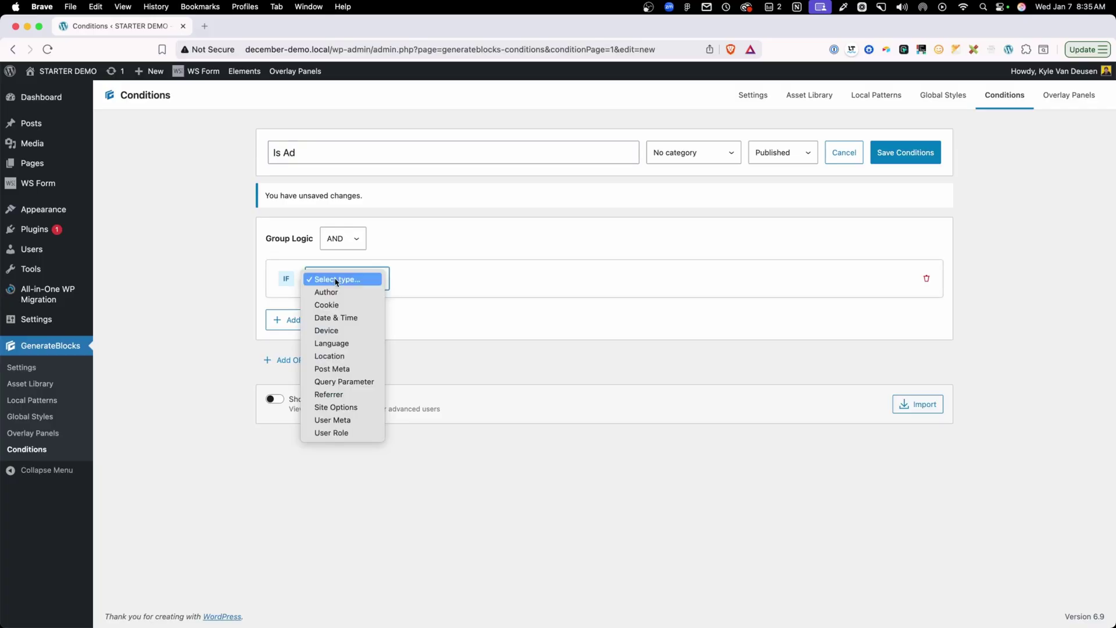
left_click(364, 381)
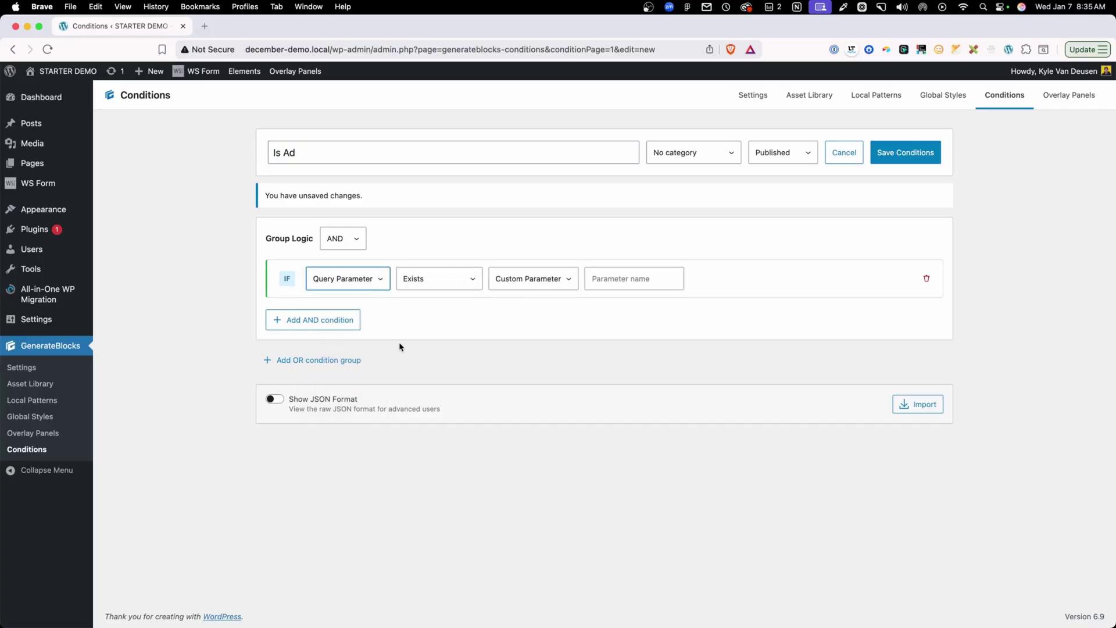
left_click(476, 276)
left_click(451, 343)
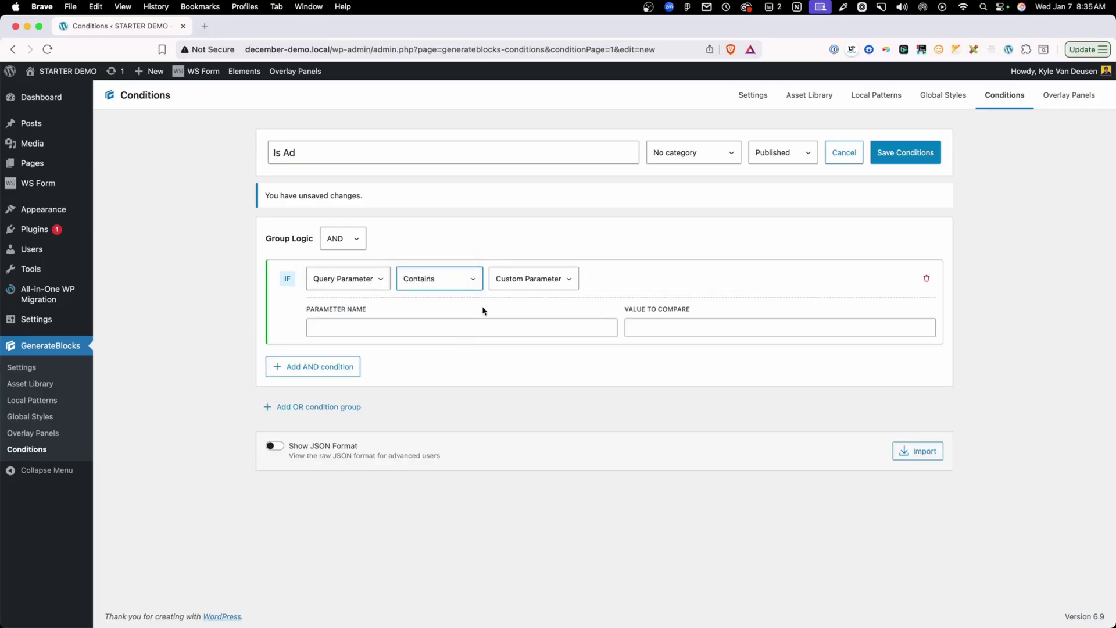
left_click(429, 329)
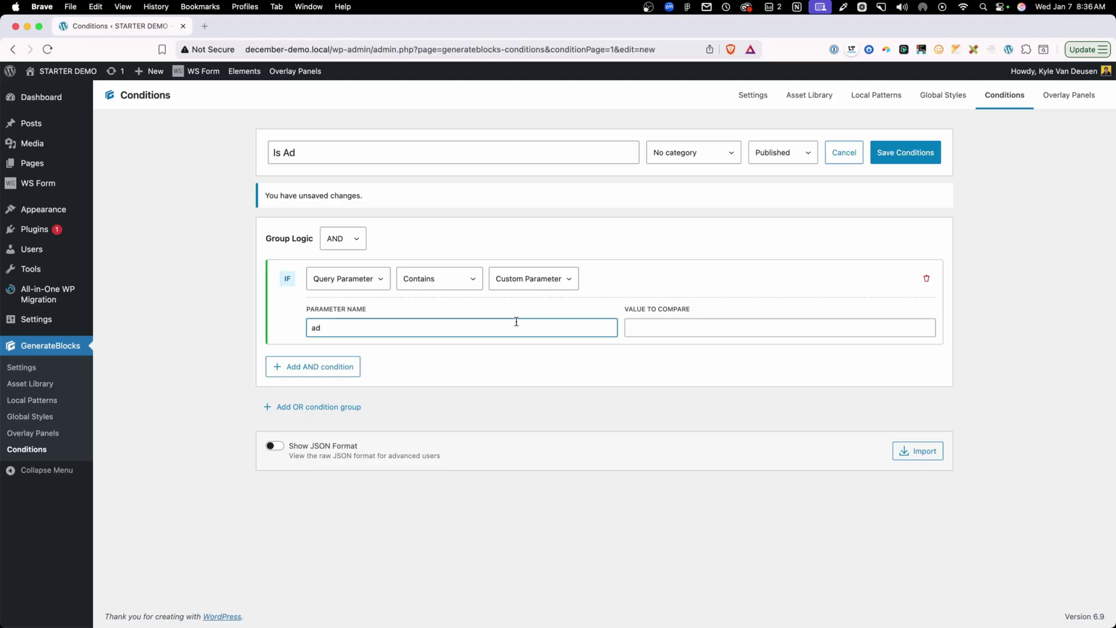
left_click(904, 155)
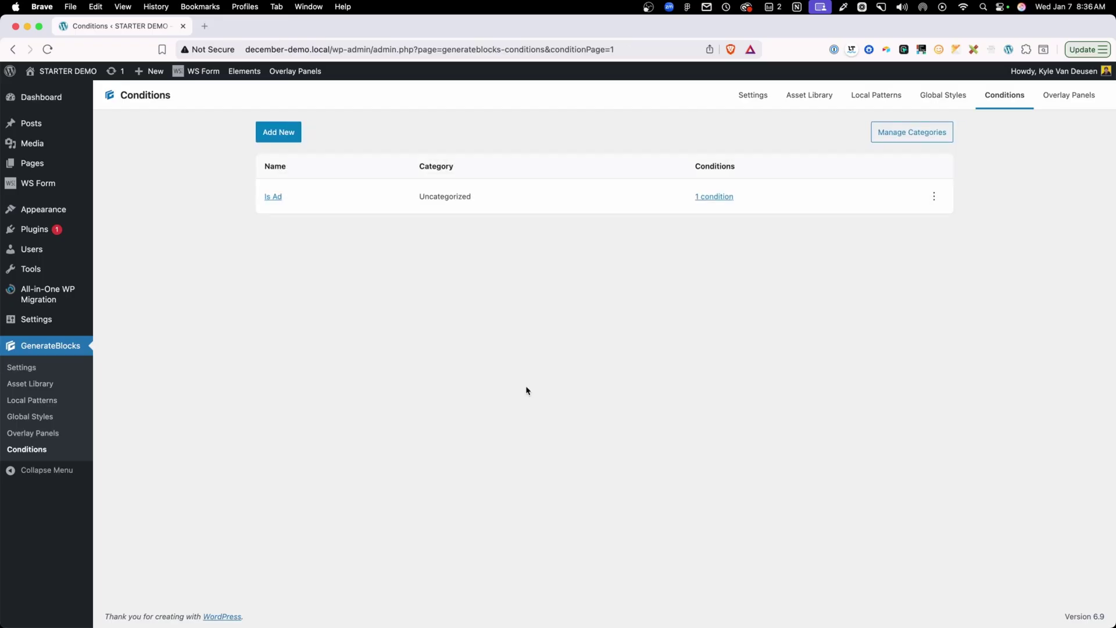
Step: Give the Home menu item an inverted Is Ad display condition
mouse_move(75, 215)
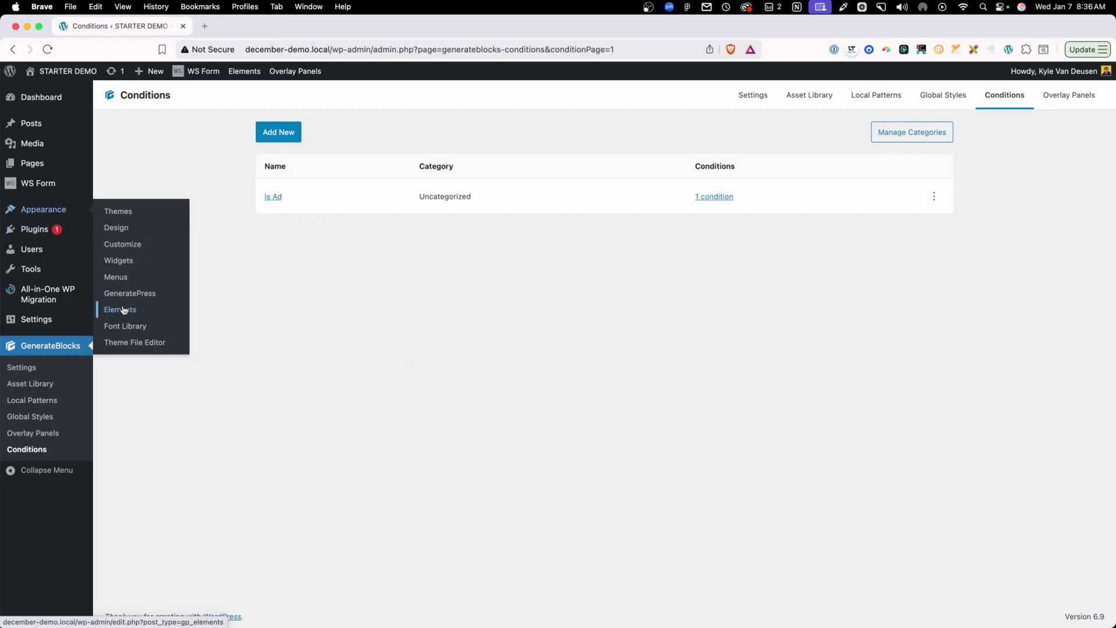
left_click(132, 280)
left_click(517, 318)
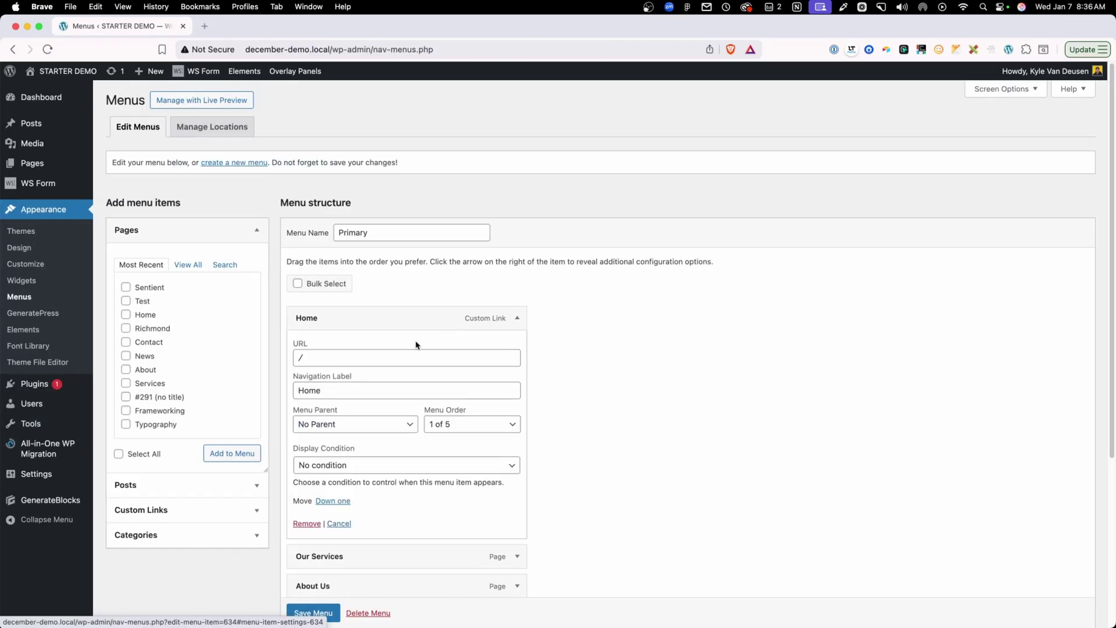
scroll(366, 371, "down", 3)
left_click(359, 362)
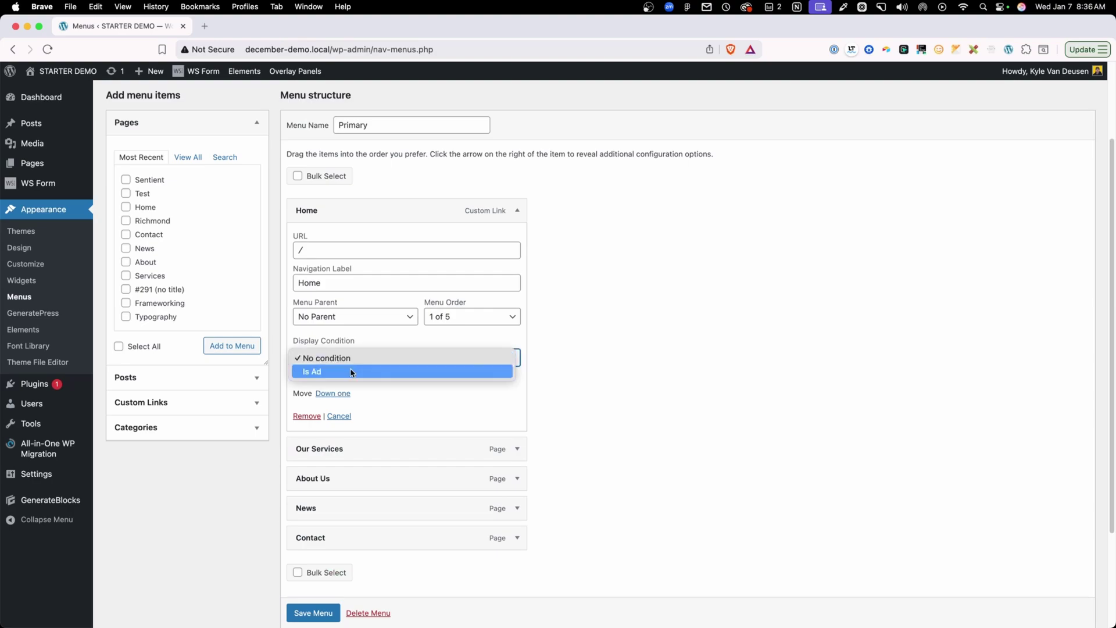
key("Escape")
left_click(352, 372)
left_click(323, 397)
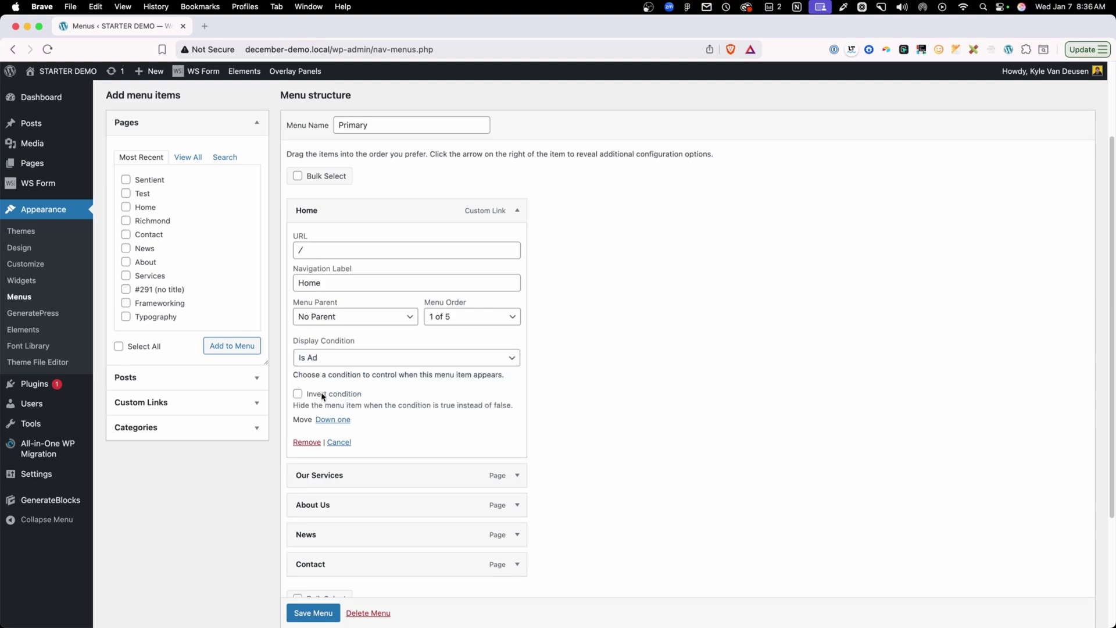
Step: Give Our Services an inverted Is Ad display condition
left_click(517, 475)
scroll(368, 306, "down", 2)
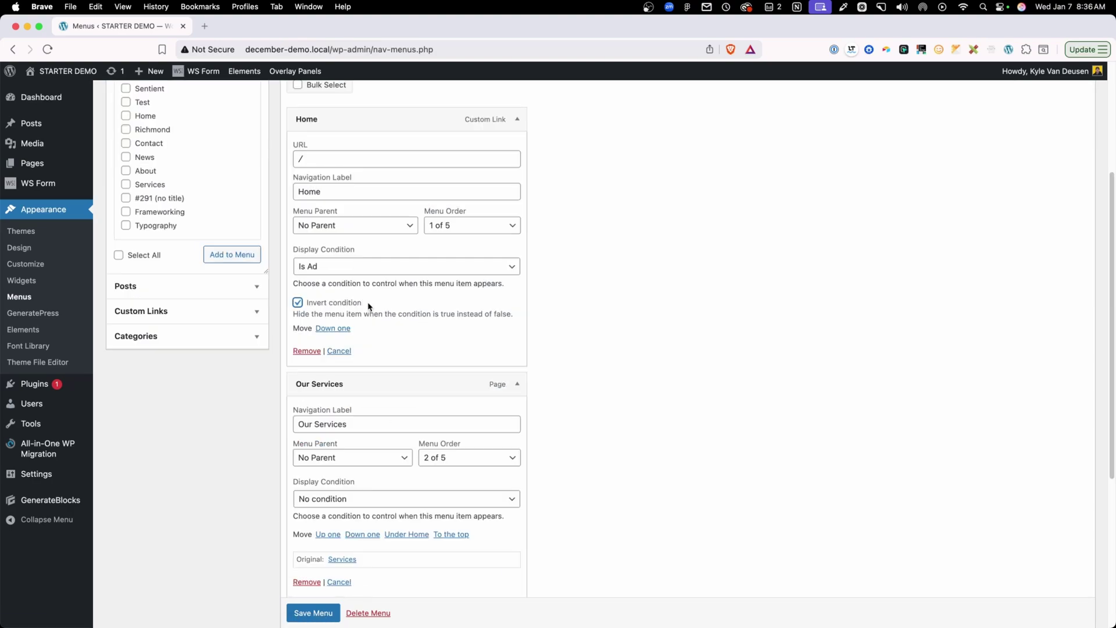
left_click(451, 416)
left_click(369, 498)
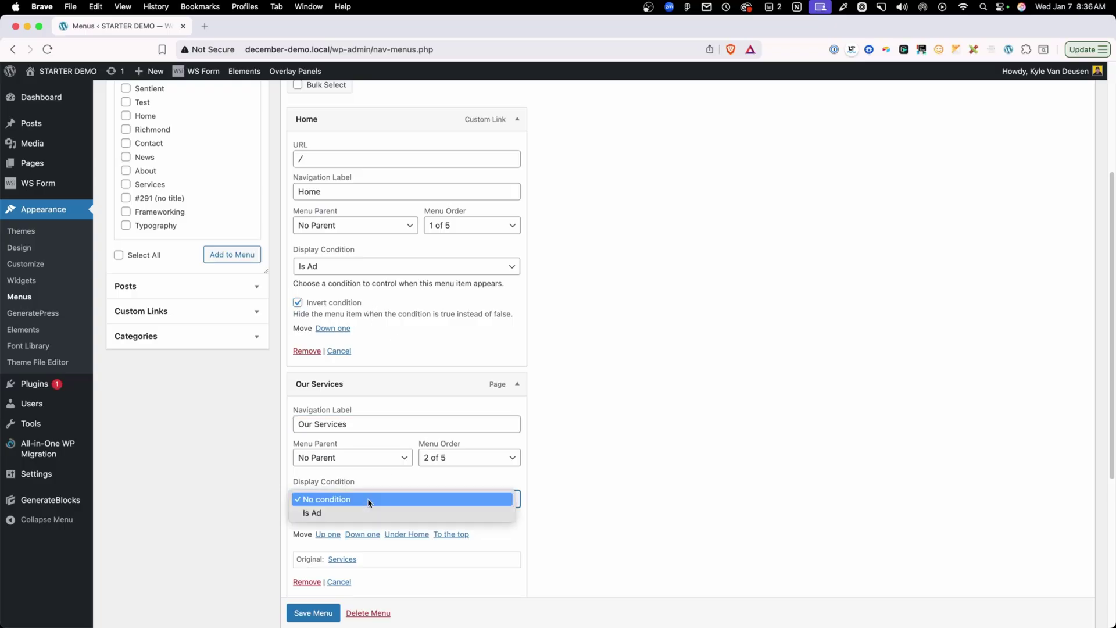
left_click(379, 514)
scroll(361, 499, "down", 2)
left_click(325, 477)
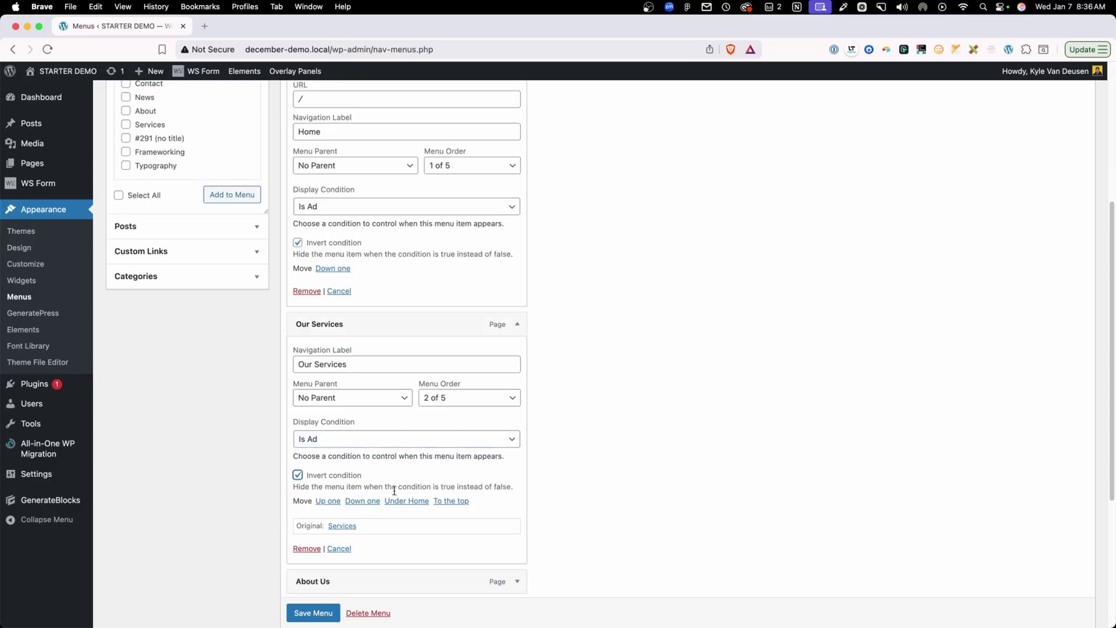
Step: Give About Us an inverted Is Ad display condition
scroll(459, 494, "down", 3)
scroll(482, 448, "down", 2)
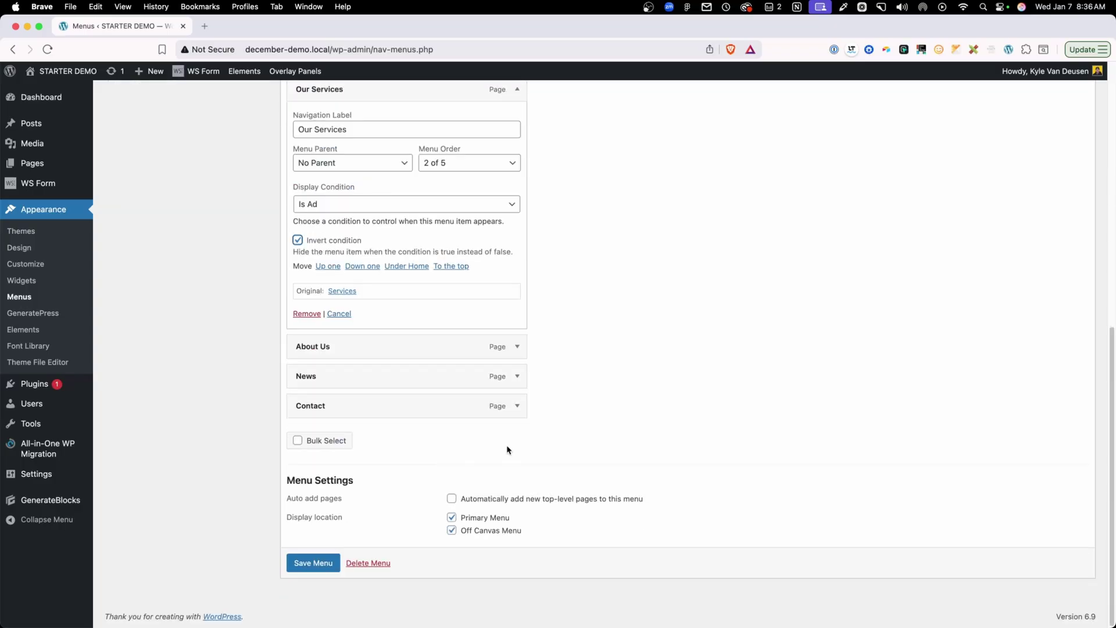
left_click(521, 349)
scroll(366, 441, "down", 3)
left_click(324, 317)
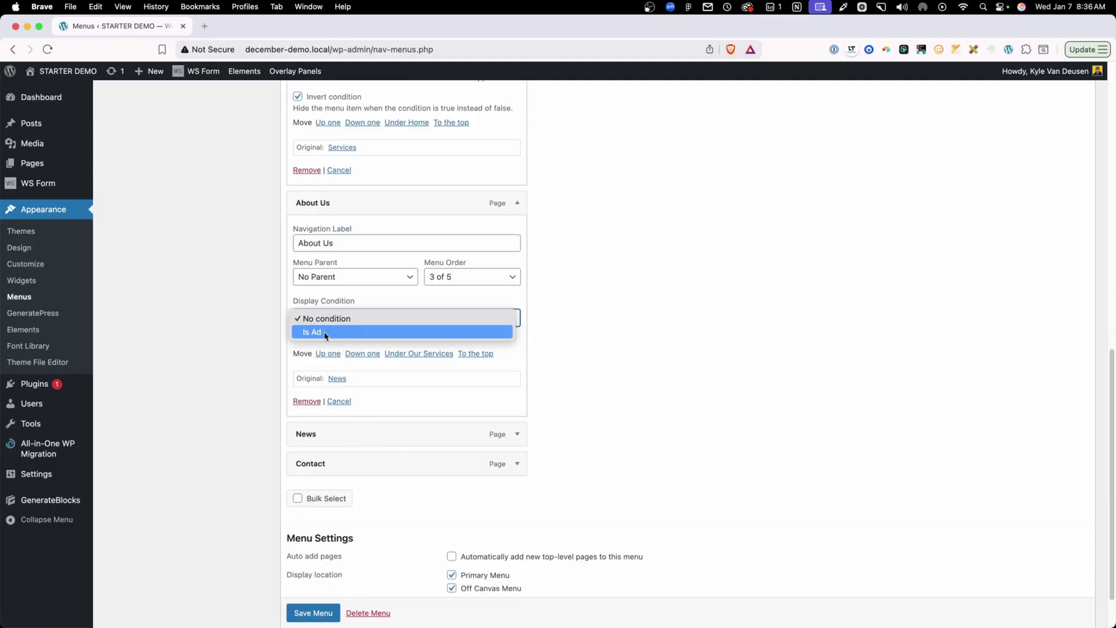
left_click(312, 331)
left_click(303, 354)
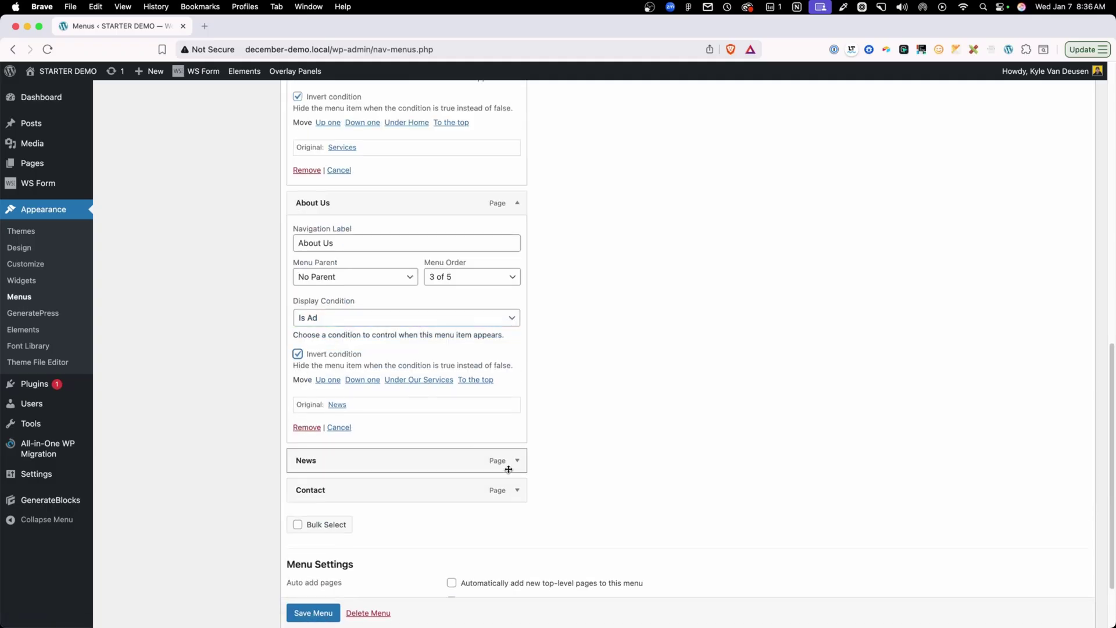
Step: Give News an inverted Is Ad condition and save the Primary menu
left_click(515, 463)
scroll(459, 446, "down", 1)
scroll(349, 474, "down", 3)
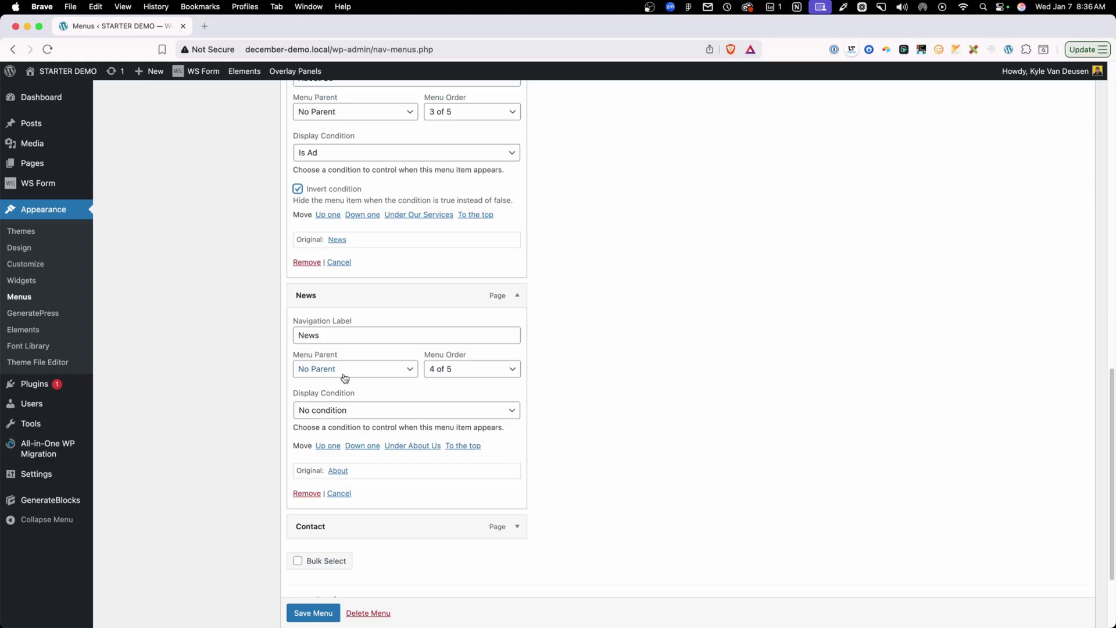
left_click(347, 411)
left_click(341, 429)
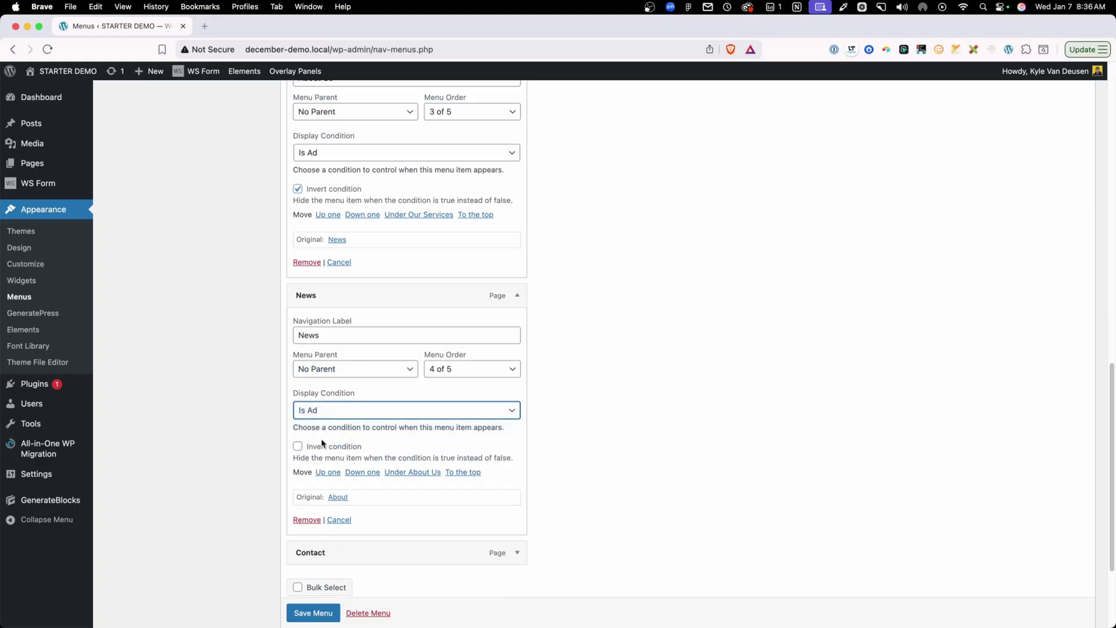
left_click(325, 448)
scroll(680, 448, "down", 3)
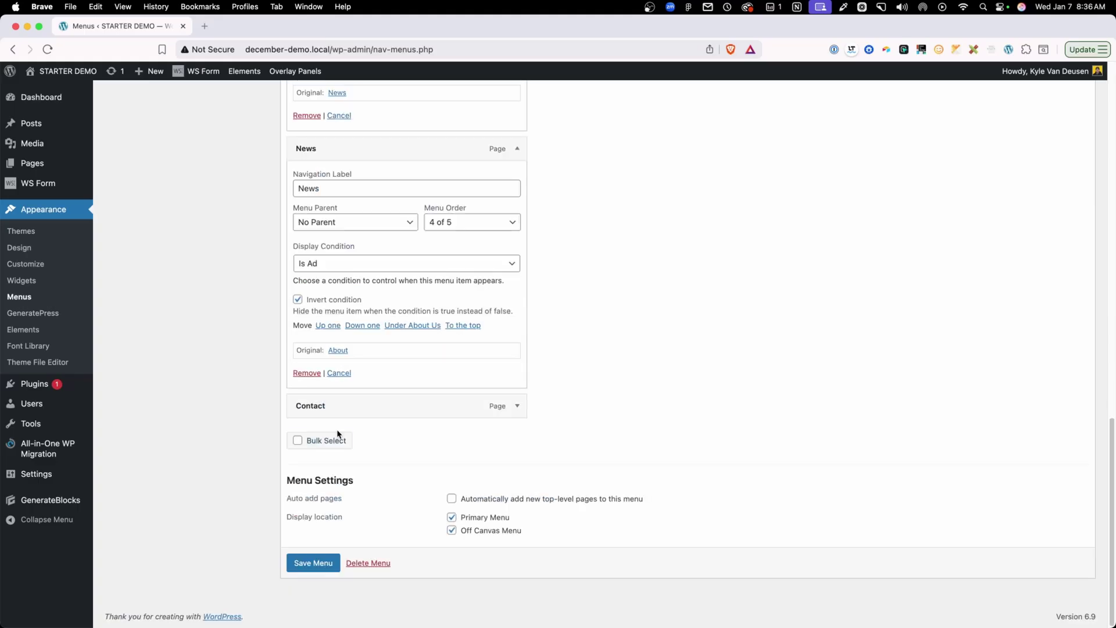
left_click(319, 564)
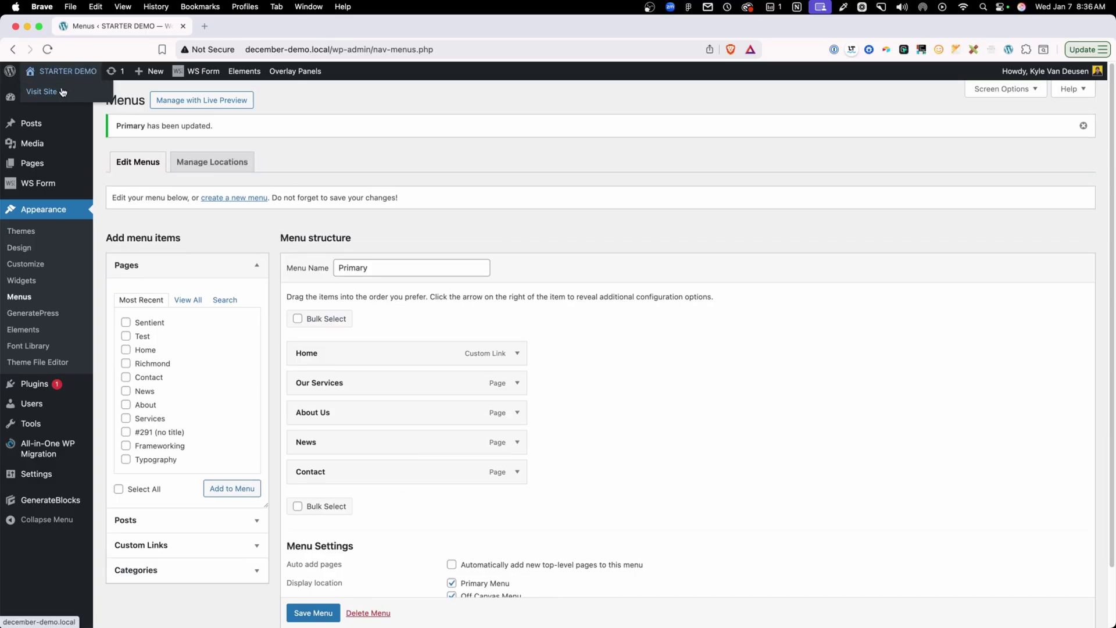
Step: Load the homepage with ?ad=instagram appended to the URL
left_click(57, 88)
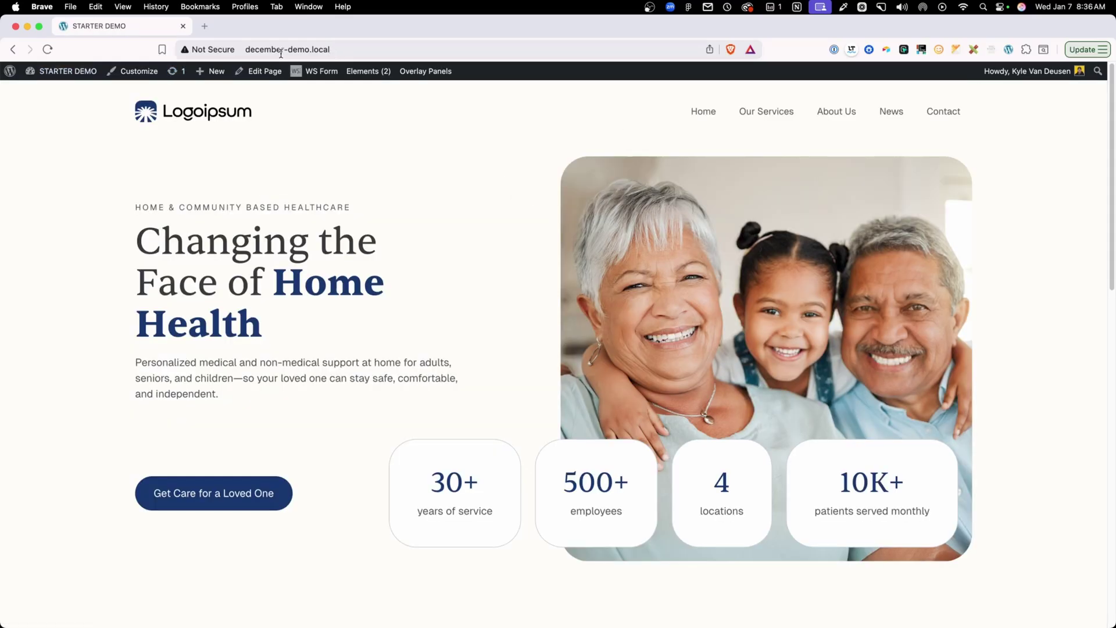
double_click(322, 49)
left_click(408, 49)
type("?")
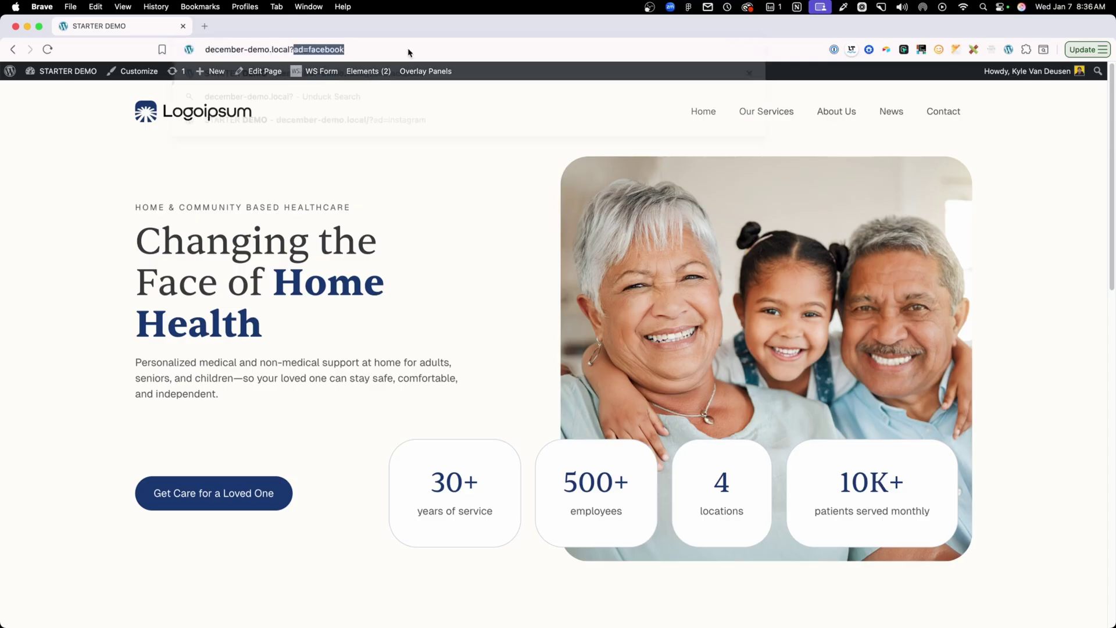
type("ad=")
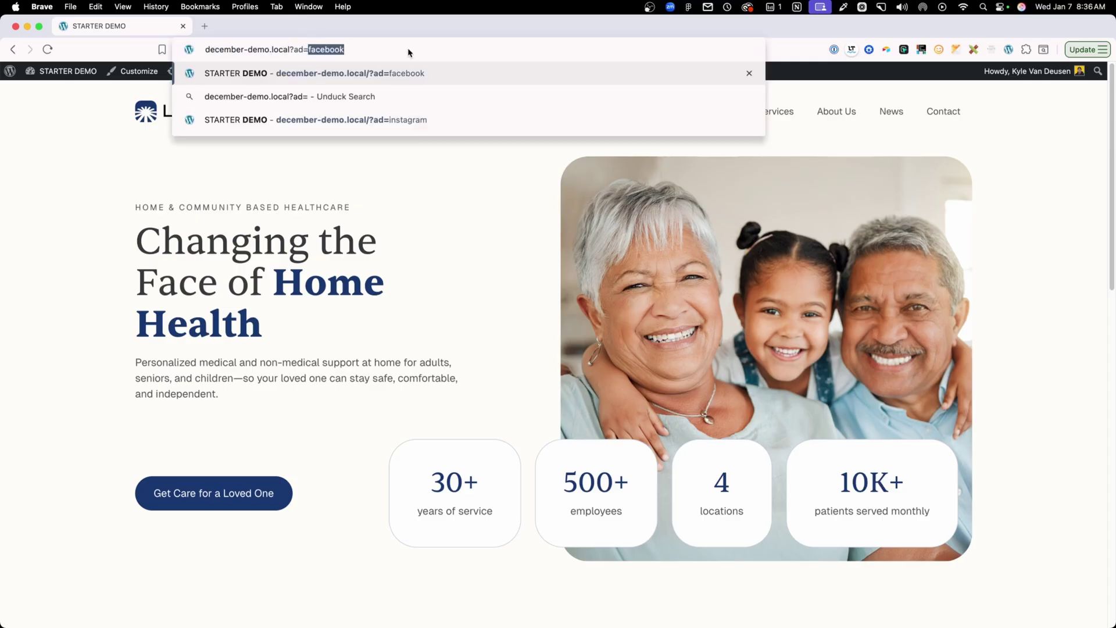
type("instagra")
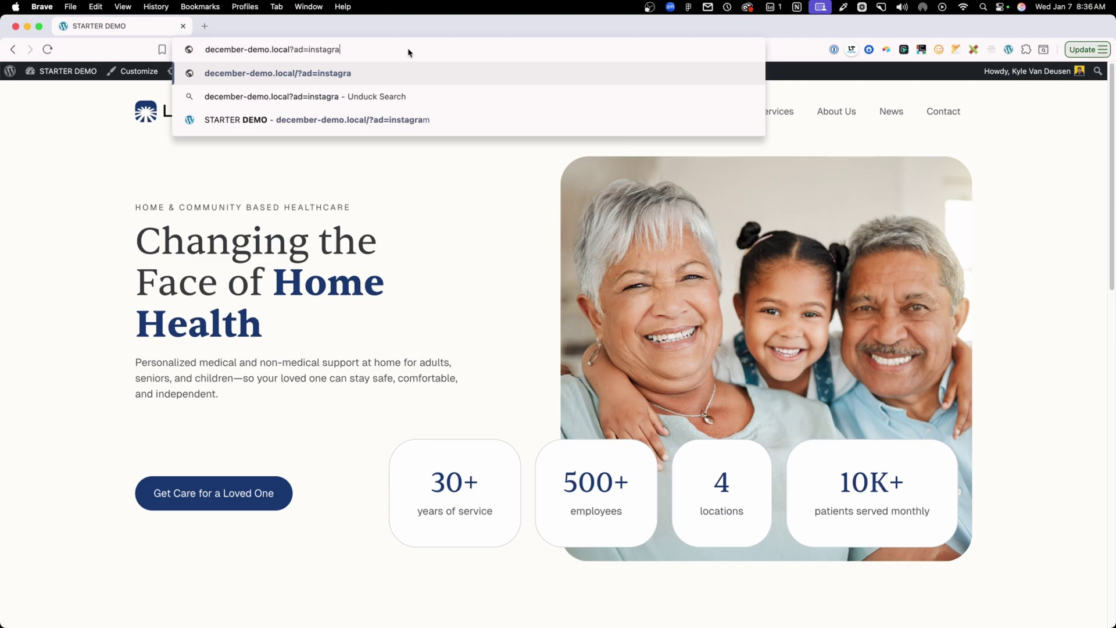
type("m")
key("Return")
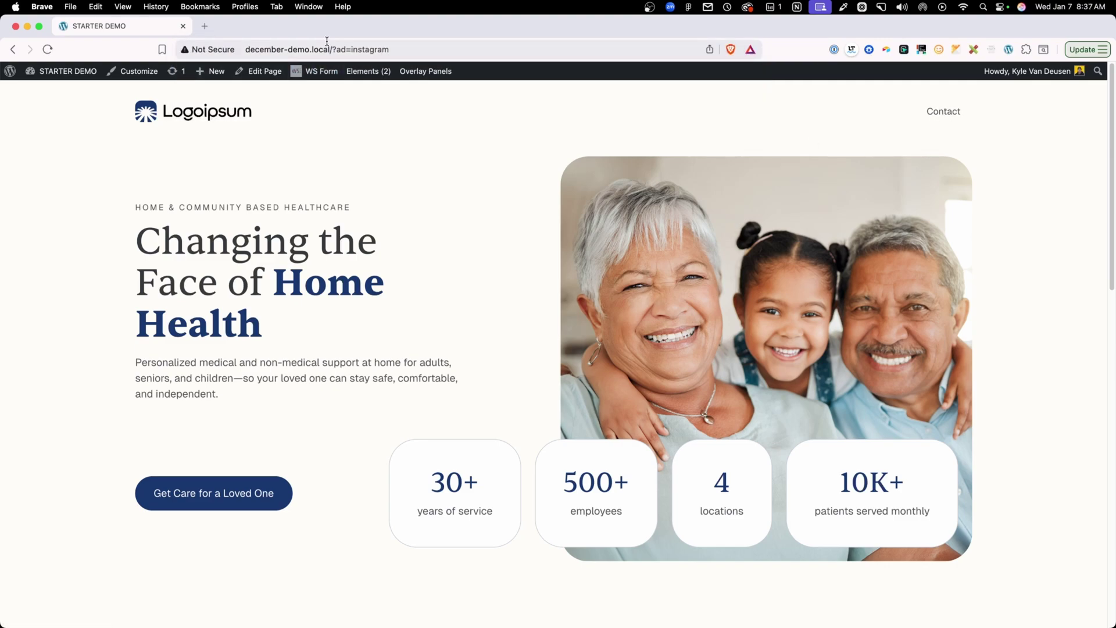
Step: Reload the homepage with ?ad=linkedin instead
left_click(342, 50)
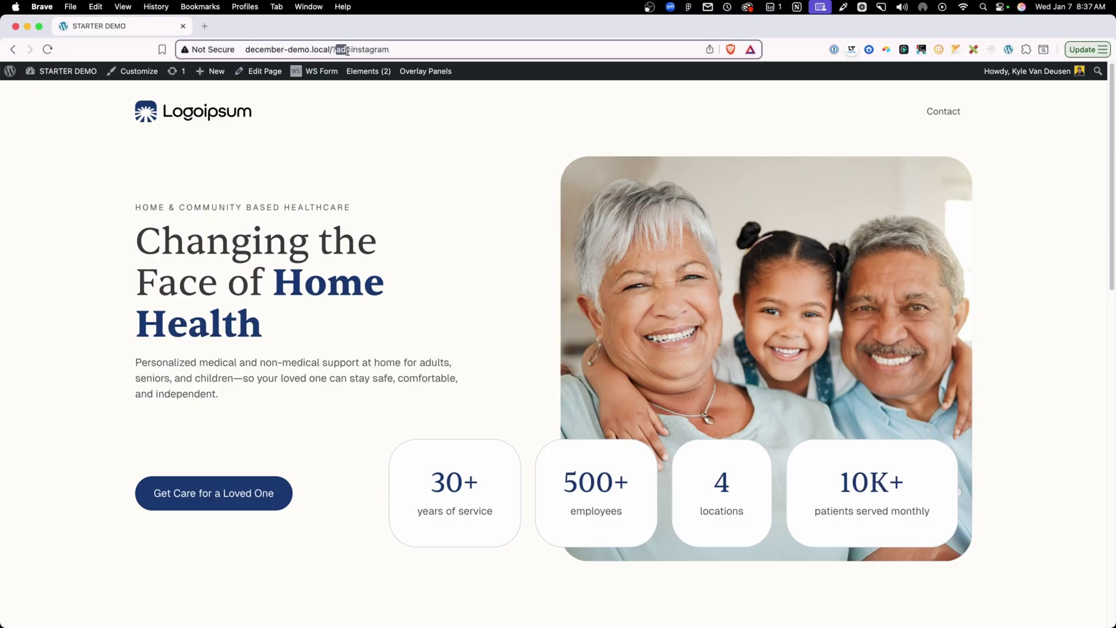
left_click_drag(352, 50, 523, 66)
type("linkedin")
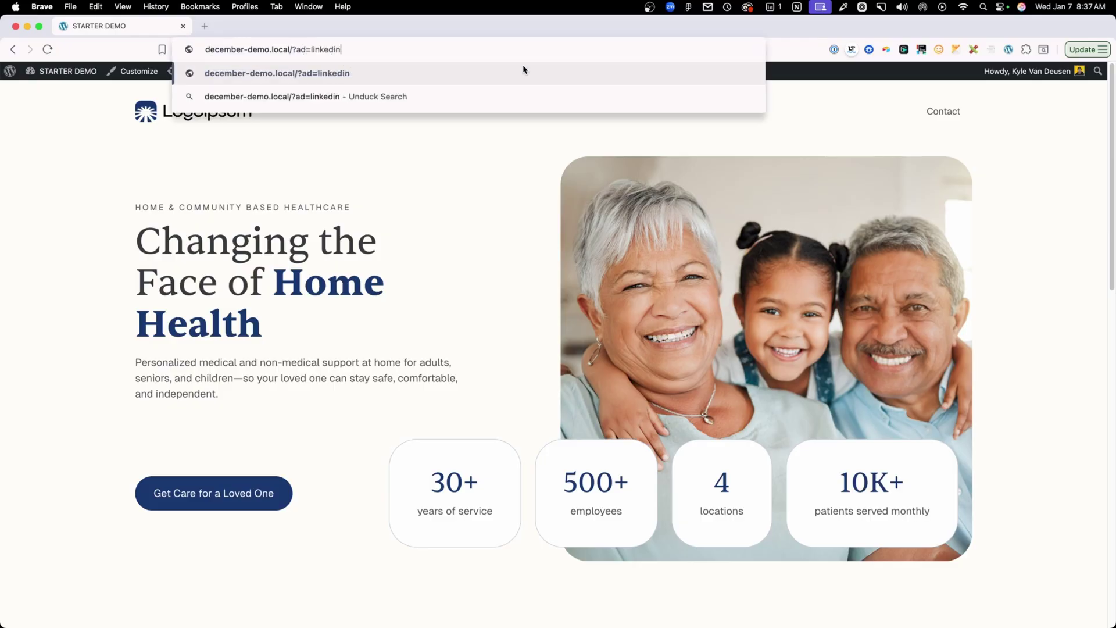
key("Return")
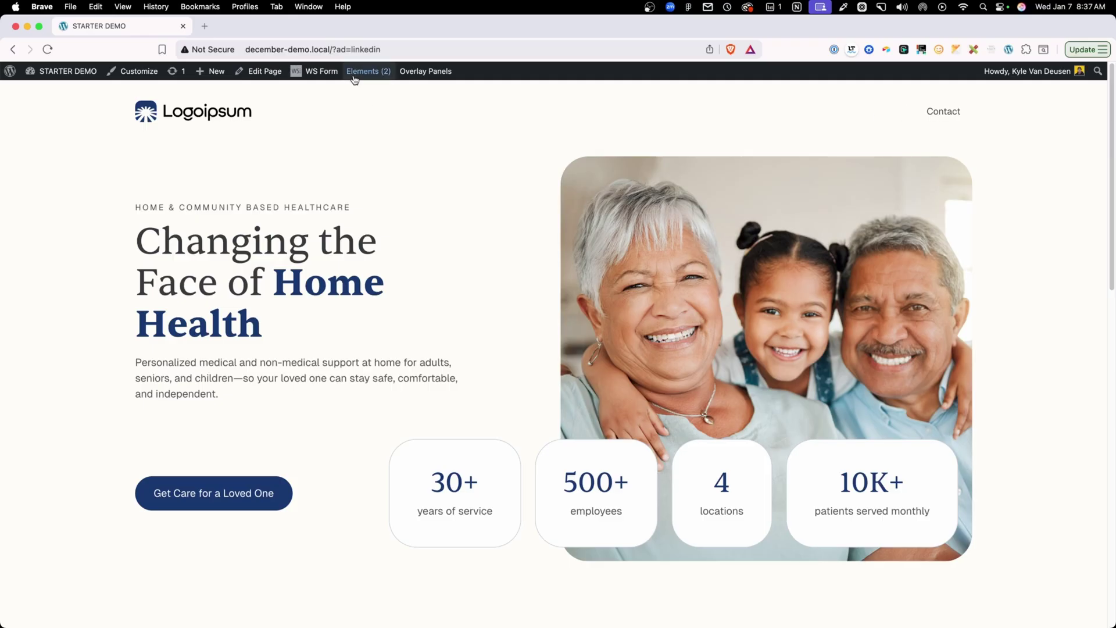
Step: Load the homepage without any ad query
mouse_move(356, 78)
left_click_drag(337, 50, 441, 54)
key("BackSpace")
key("Return")
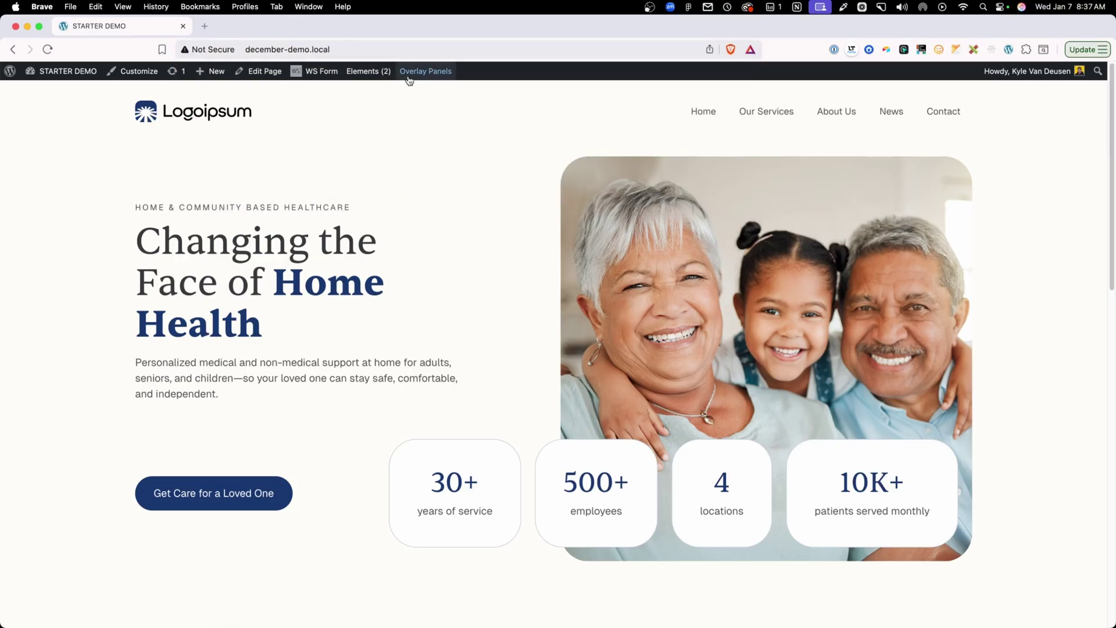
Step: Load the homepage with the ?email=campaign query
left_click(393, 58)
left_click(483, 47)
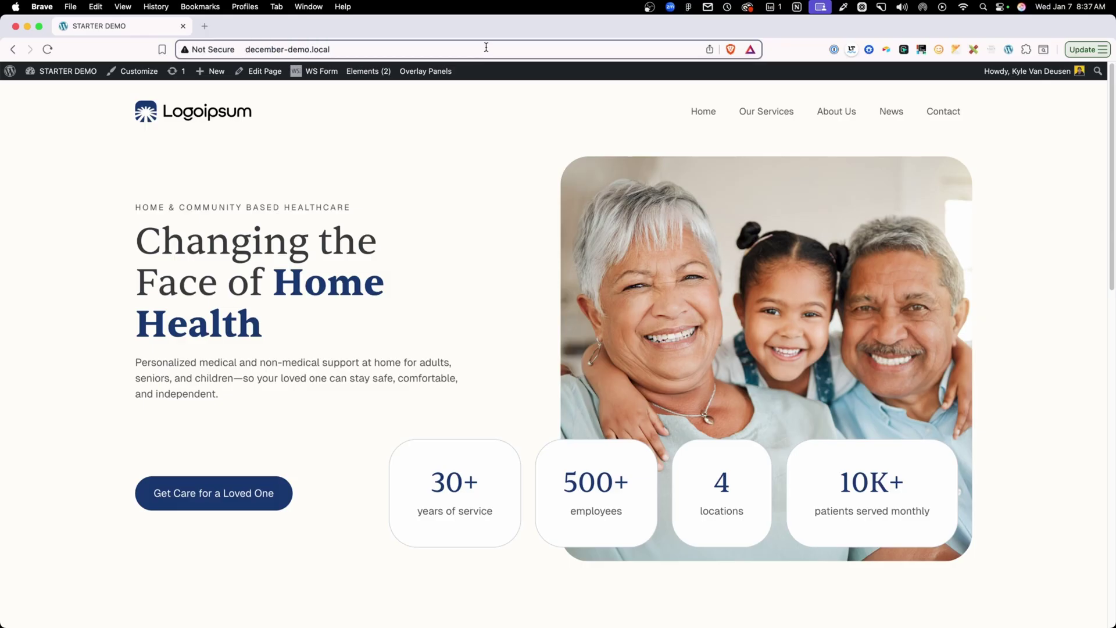
type("/?")
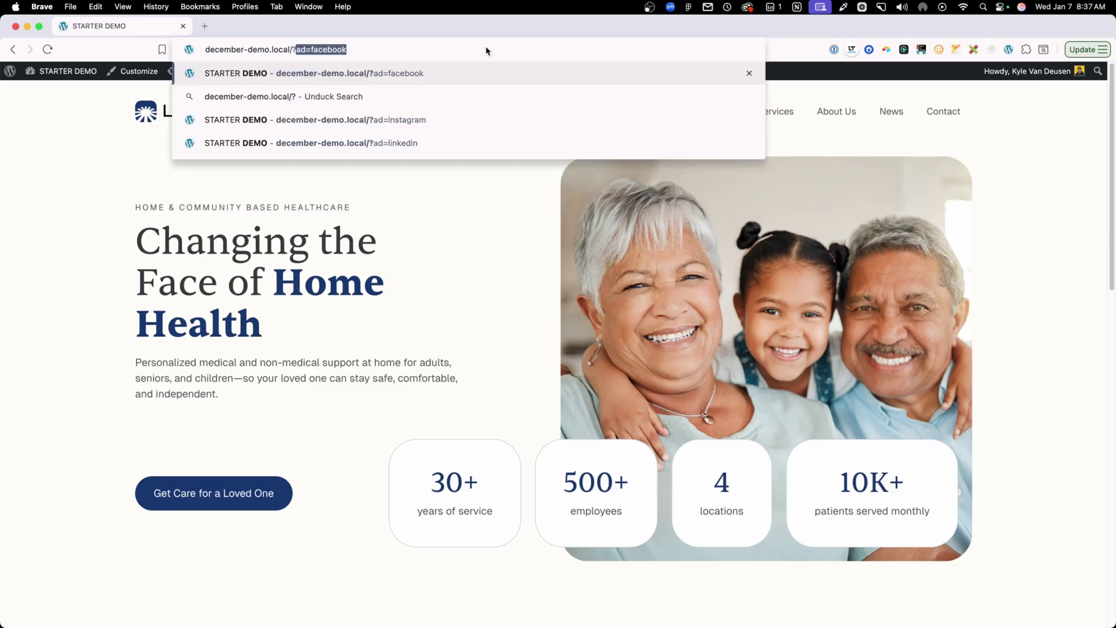
key("BackSpace")
type("email=")
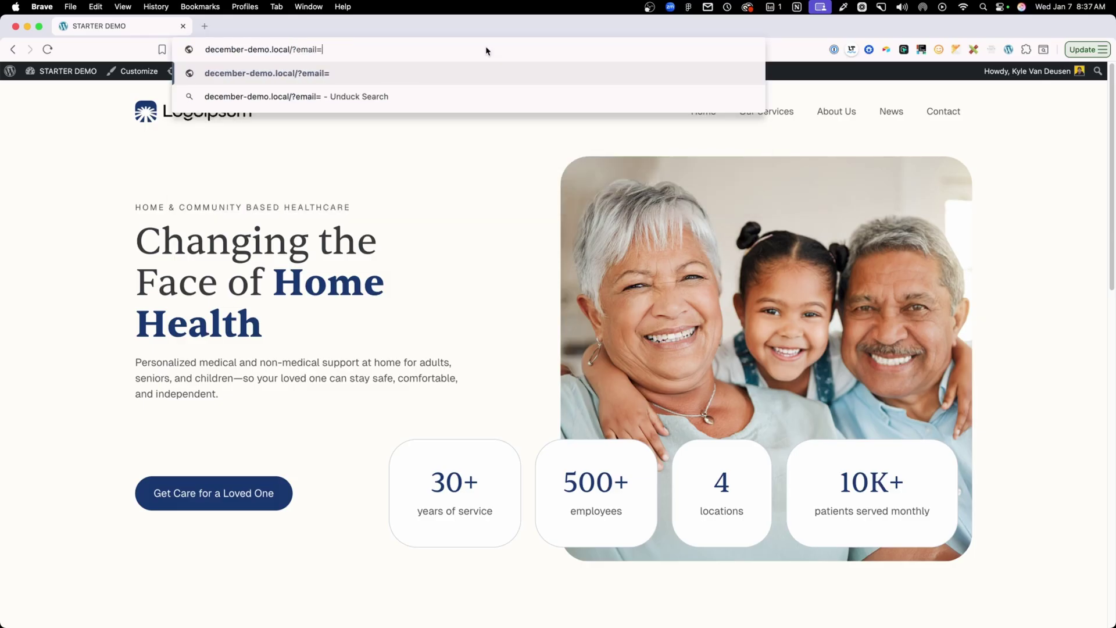
type("campaign")
key("Return")
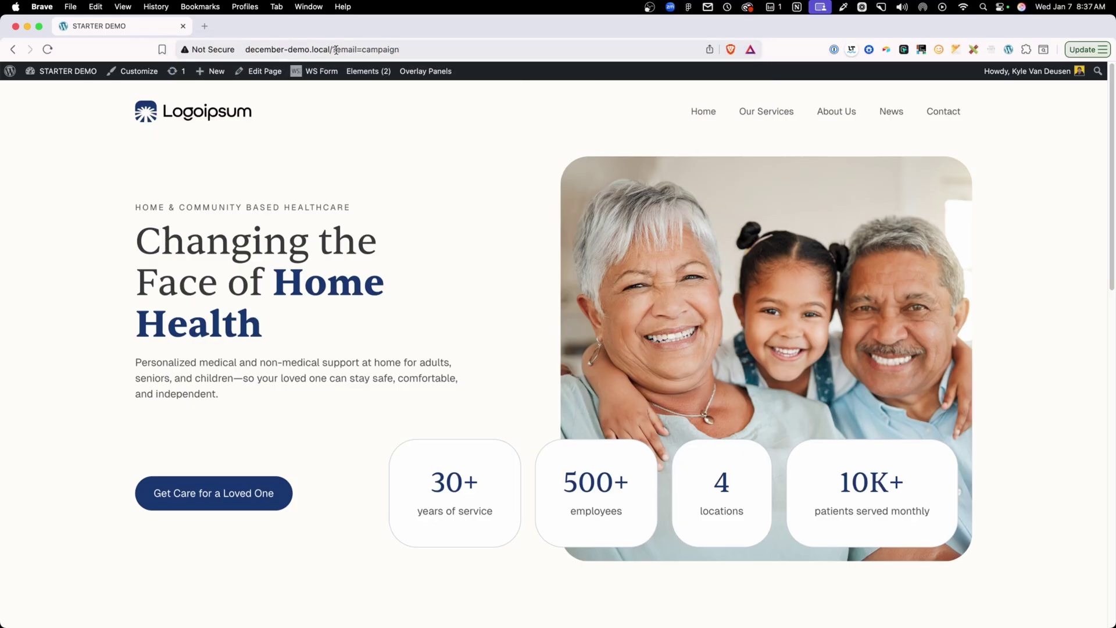
Step: Replace the query with ?ad=facebook and load the homepage
left_click_drag(336, 50, 353, 50)
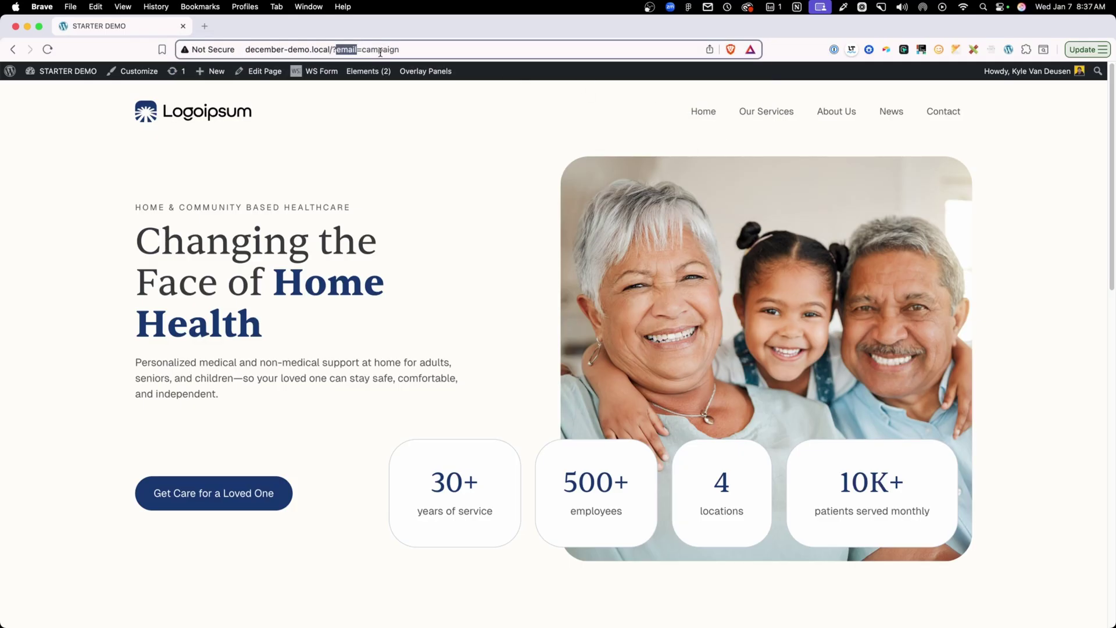
key("super+Right")
key("alt+shift+Left")
key("alt+shift+Left")
type("a")
key("Return")
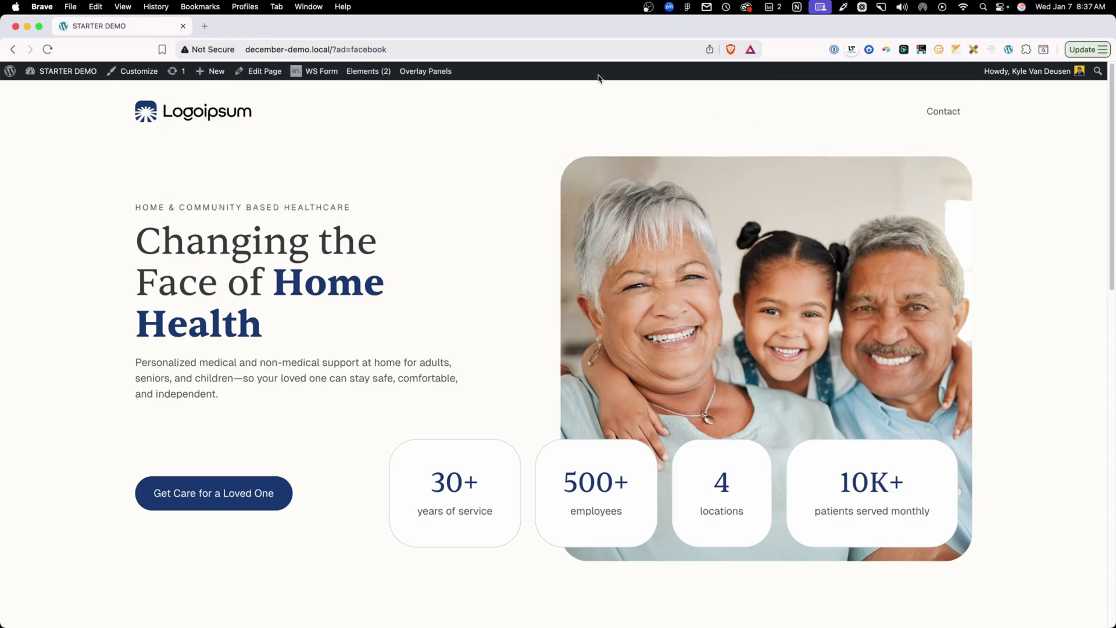